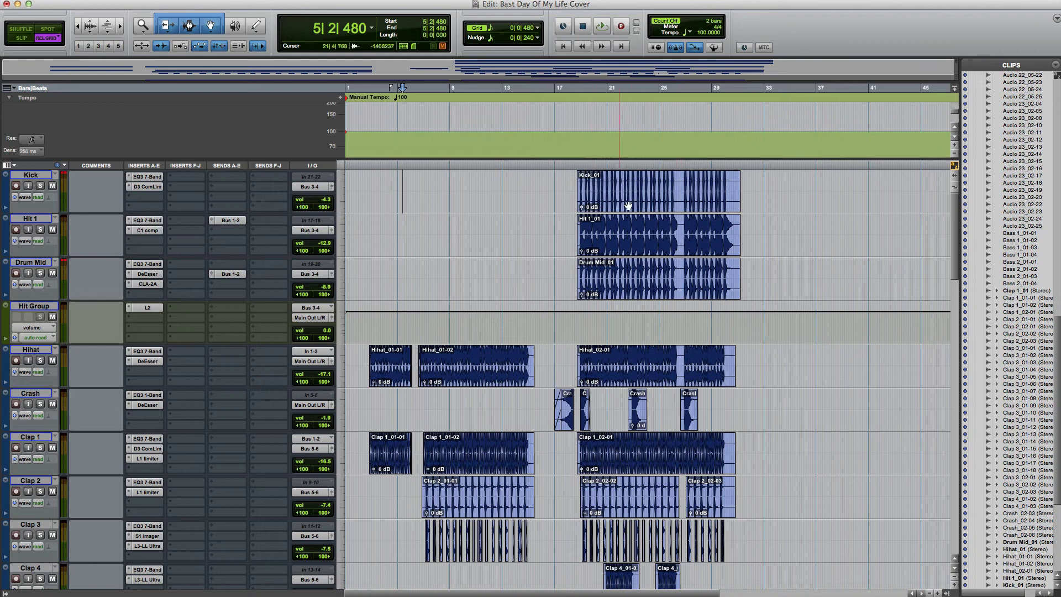
{"action": "left_click", "coordinate": [633, 204]}
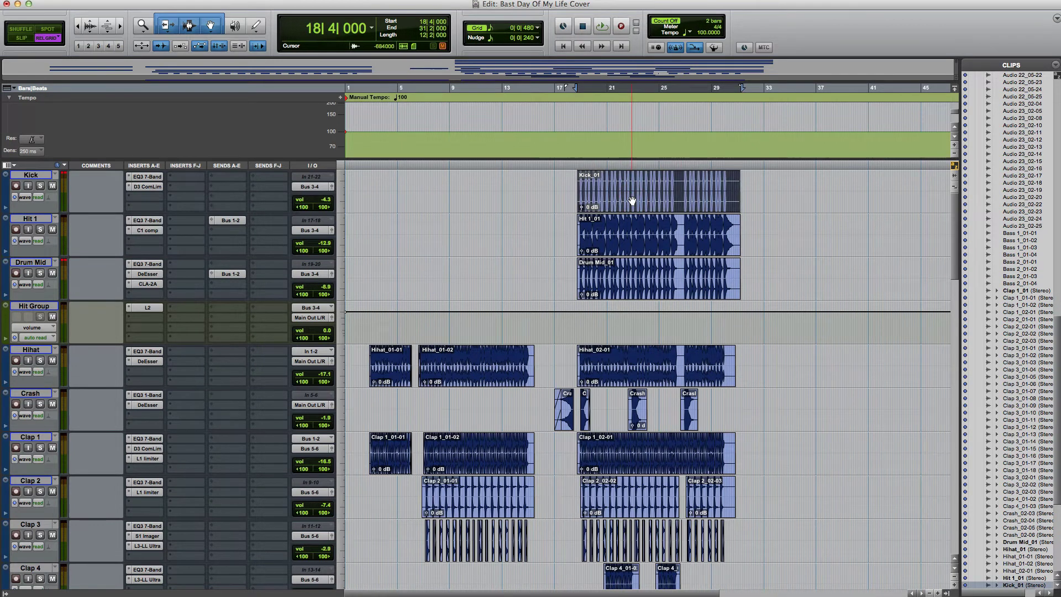
{"action": "key", "text": "r"}
{"action": "key", "text": "t"}
{"action": "key", "text": "t"}
{"action": "key", "text": "t"}
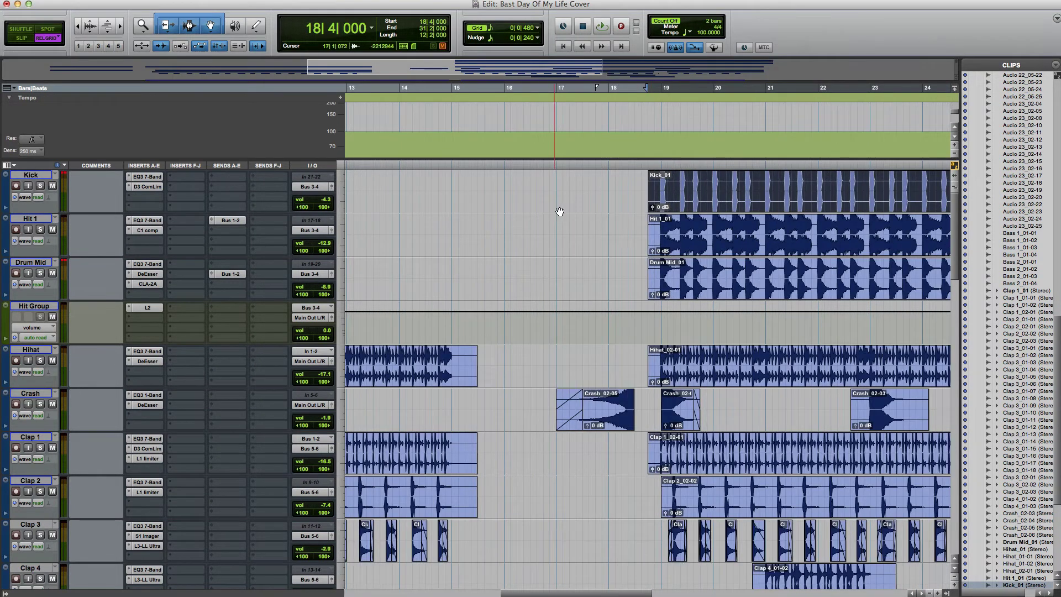
{"action": "key", "text": "r"}
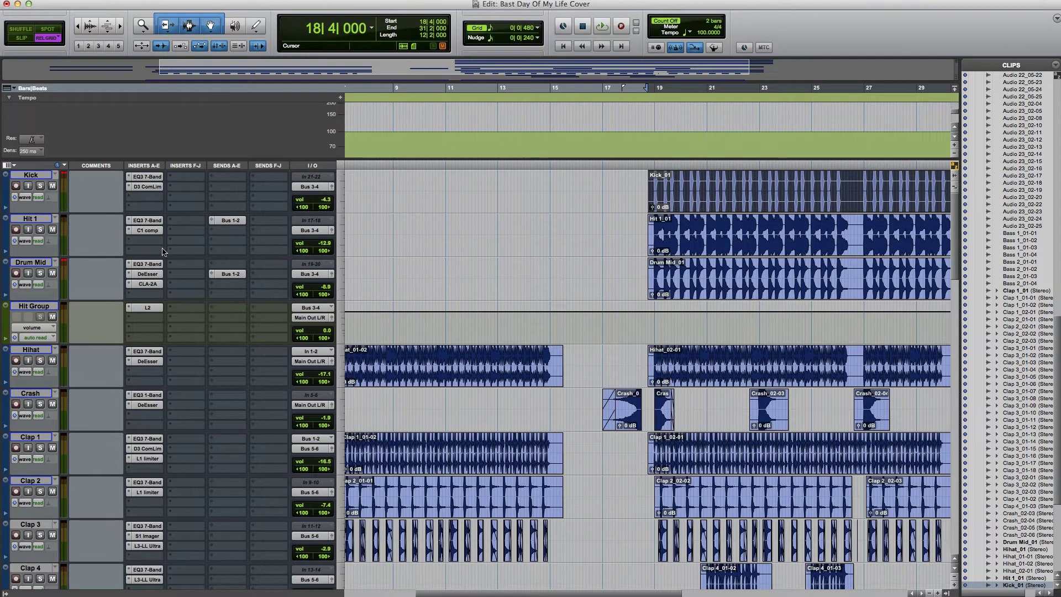
{"action": "left_click", "coordinate": [40, 273]}
{"action": "key", "text": "r"}
{"action": "key", "text": "r"}
{"action": "key", "text": "t"}
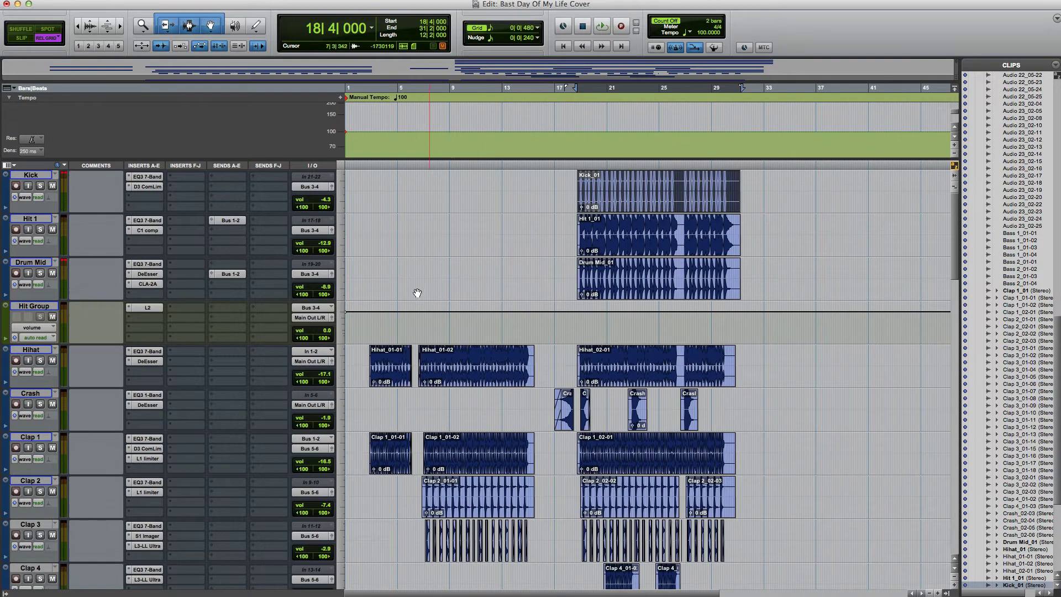
Step: Play the song from bar 3 and look through the drum, bass, synth and vocal tracks during playback
{"action": "left_click", "coordinate": [370, 273]}
{"action": "key", "text": "space"}
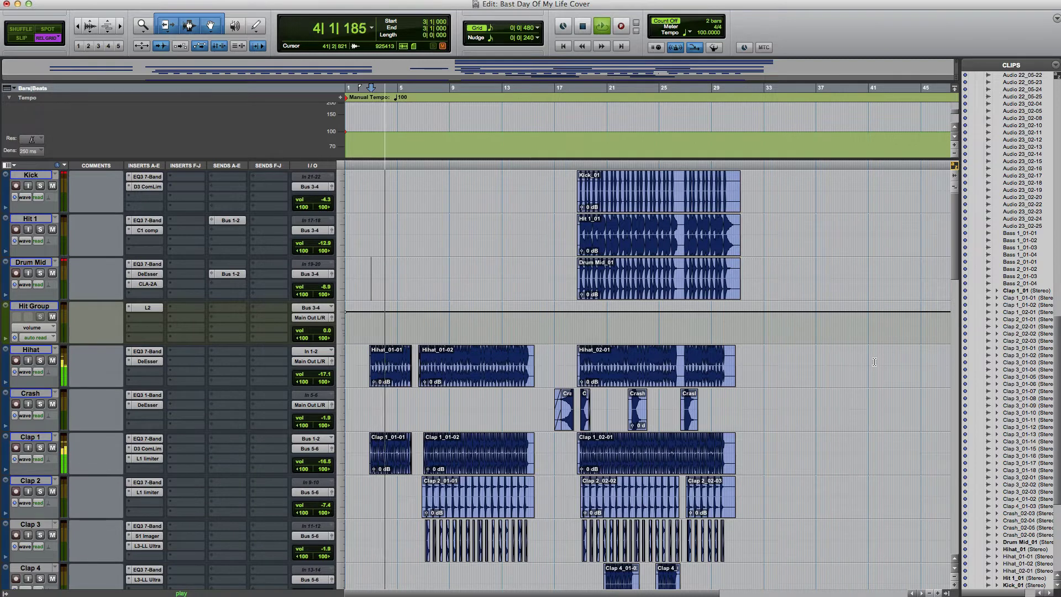
{"action": "scroll", "coordinate": [873, 363], "scroll_direction": "down", "scroll_amount": 8}
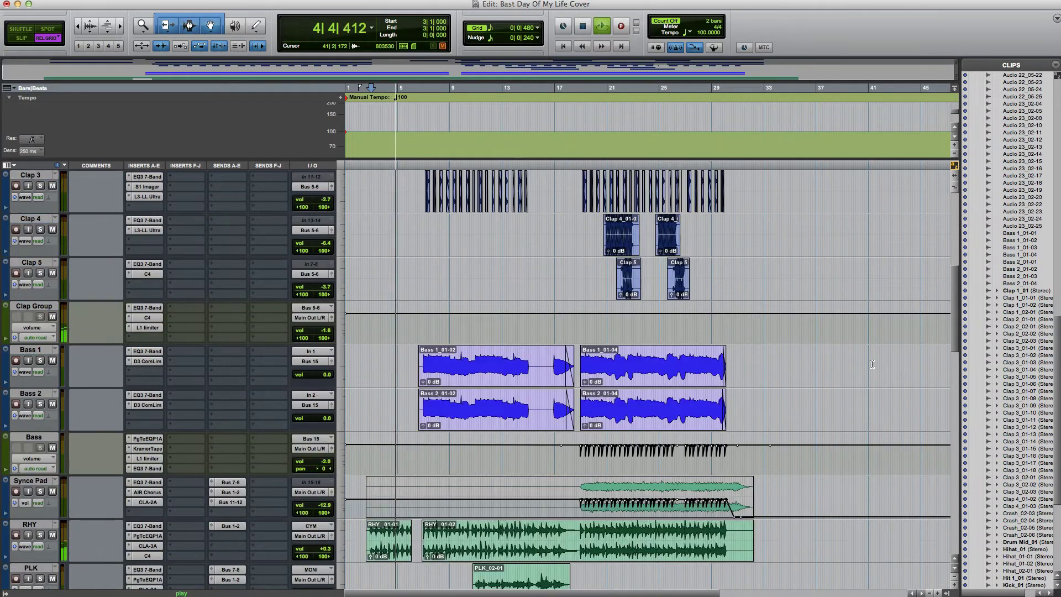
{"action": "scroll", "coordinate": [872, 364], "scroll_direction": "down", "scroll_amount": 15}
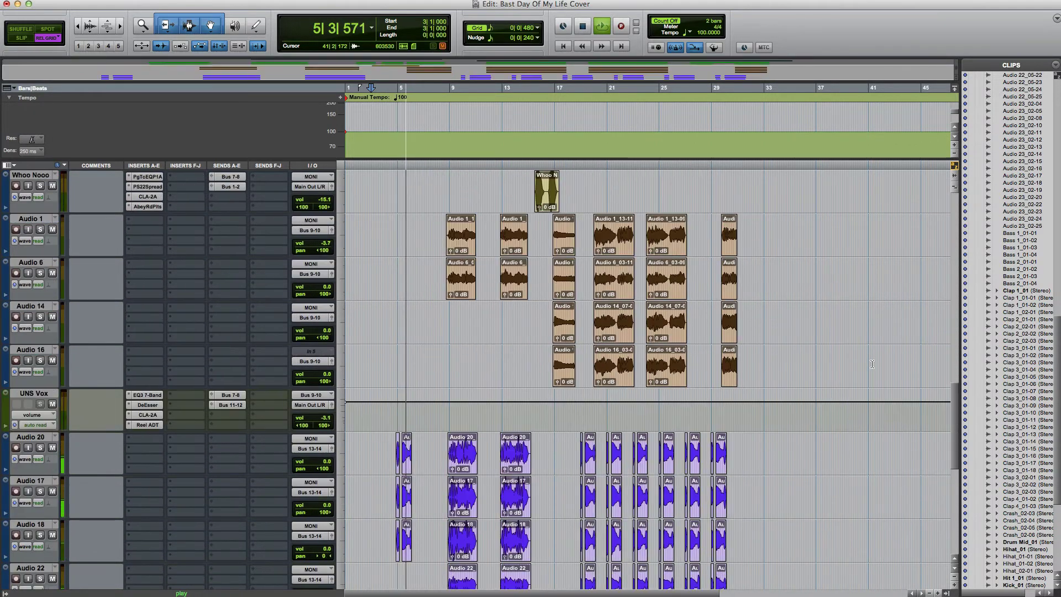
{"action": "scroll", "coordinate": [872, 364], "scroll_direction": "down", "scroll_amount": 6}
{"action": "scroll", "coordinate": [872, 364], "scroll_direction": "up", "scroll_amount": 8}
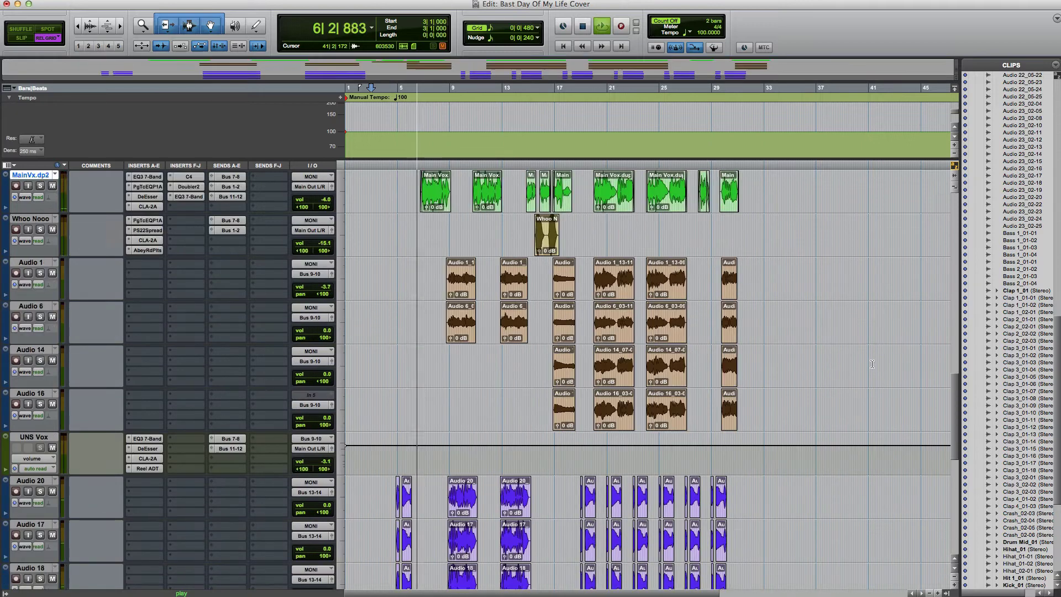
{"action": "scroll", "coordinate": [872, 364], "scroll_direction": "up", "scroll_amount": 9}
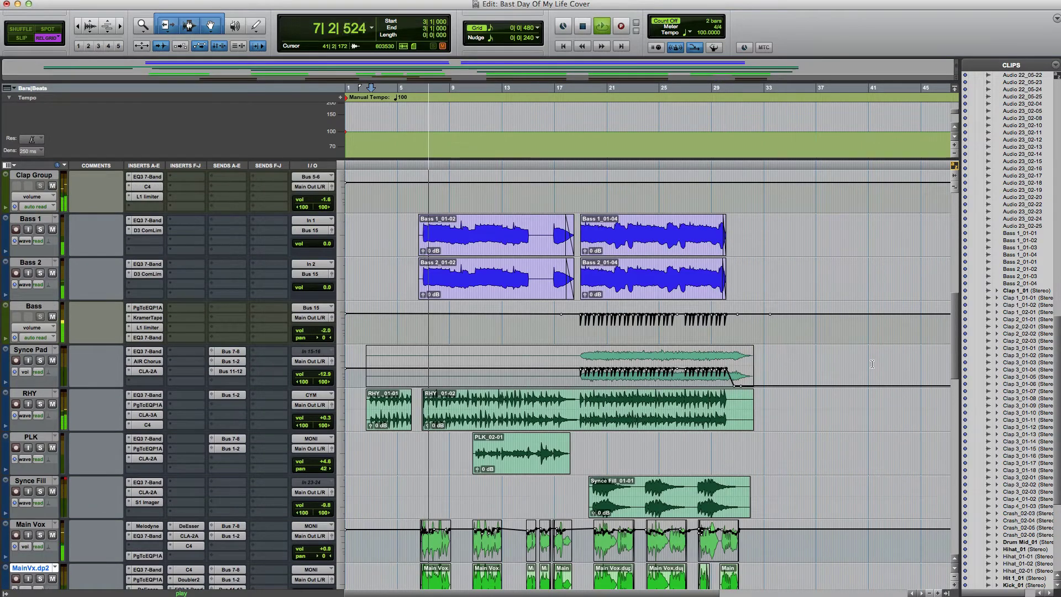
{"action": "left_click_drag", "start_coordinate": [955, 343], "coordinate": [949, 219]}
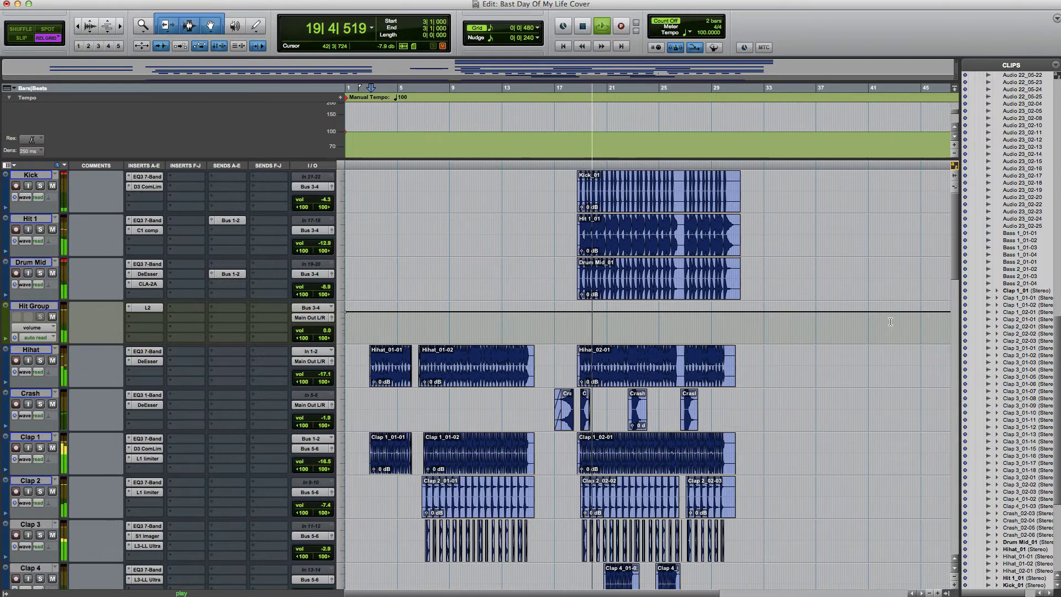
{"action": "key", "text": "t"}
{"action": "key", "text": "t"}
{"action": "key", "text": "t"}
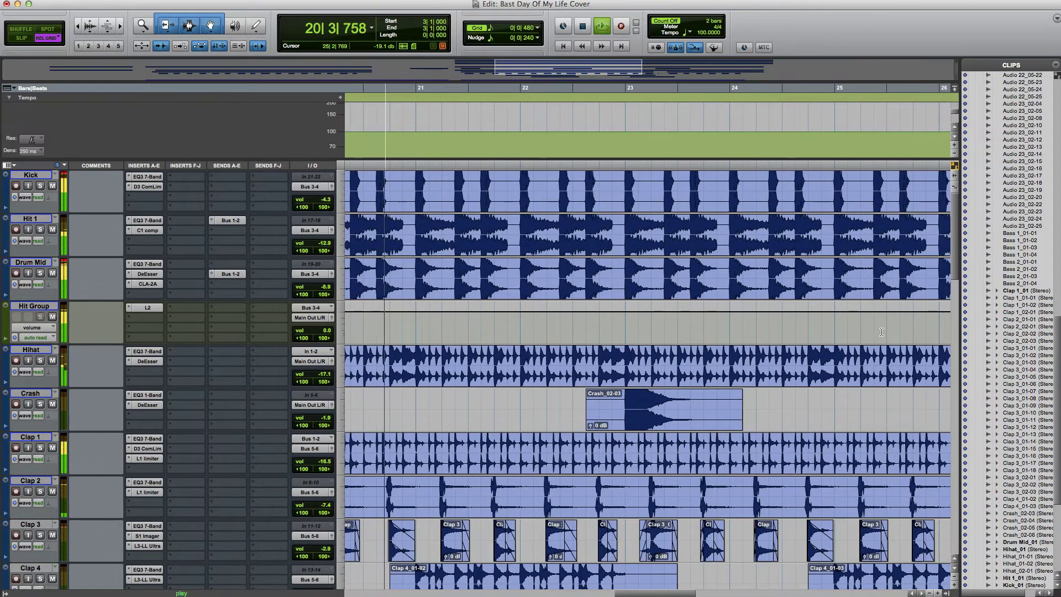
{"action": "key", "text": "r"}
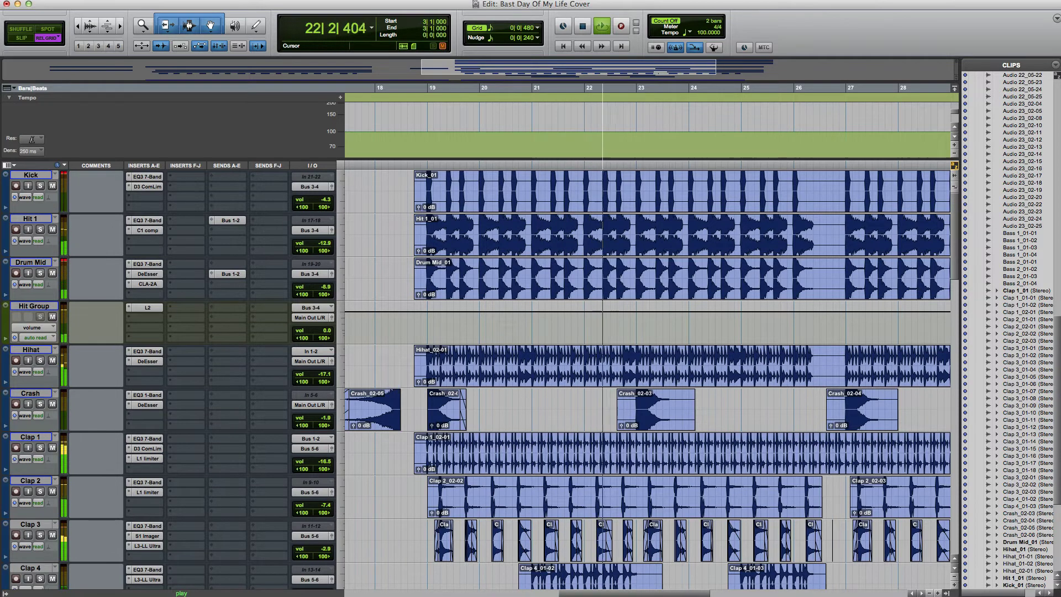
{"action": "left_click", "coordinate": [126, 0]}
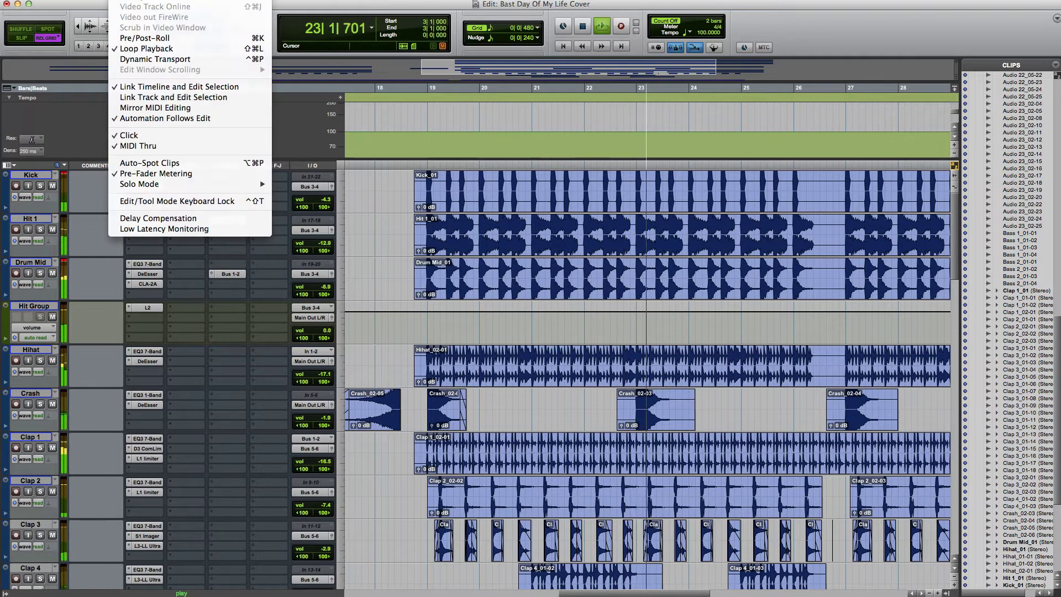
{"action": "mouse_move", "coordinate": [163, 0]}
{"action": "mouse_move", "coordinate": [126, 0]}
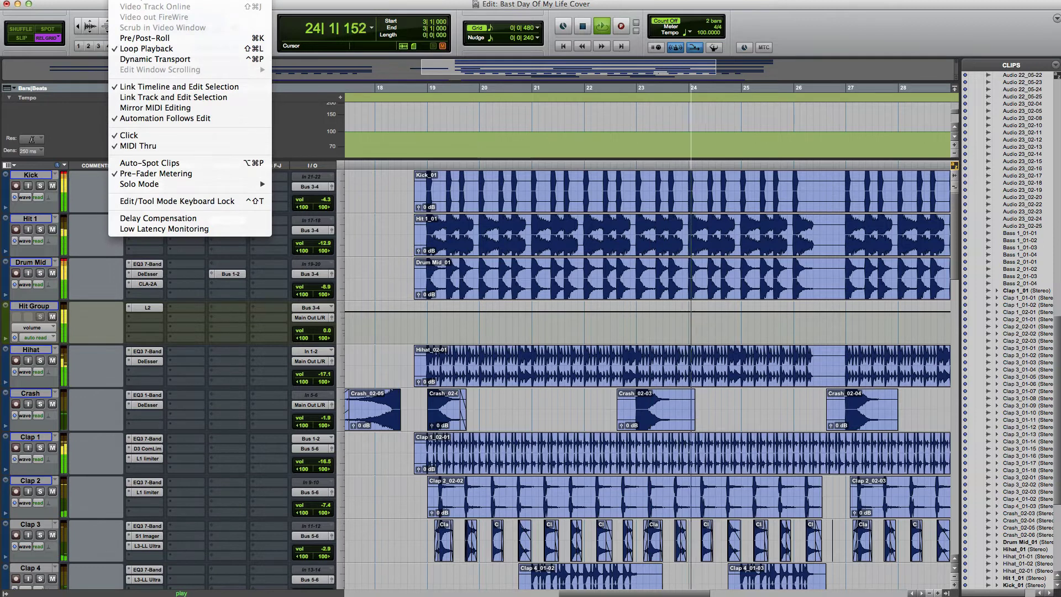
{"action": "mouse_move", "coordinate": [198, 0]}
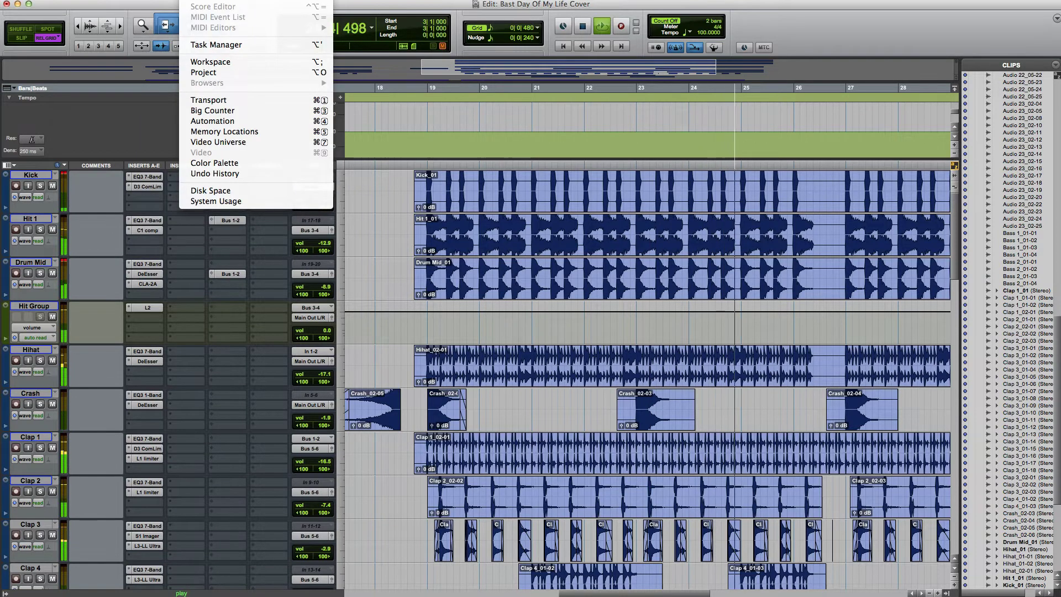
{"action": "mouse_move", "coordinate": [83, 0]}
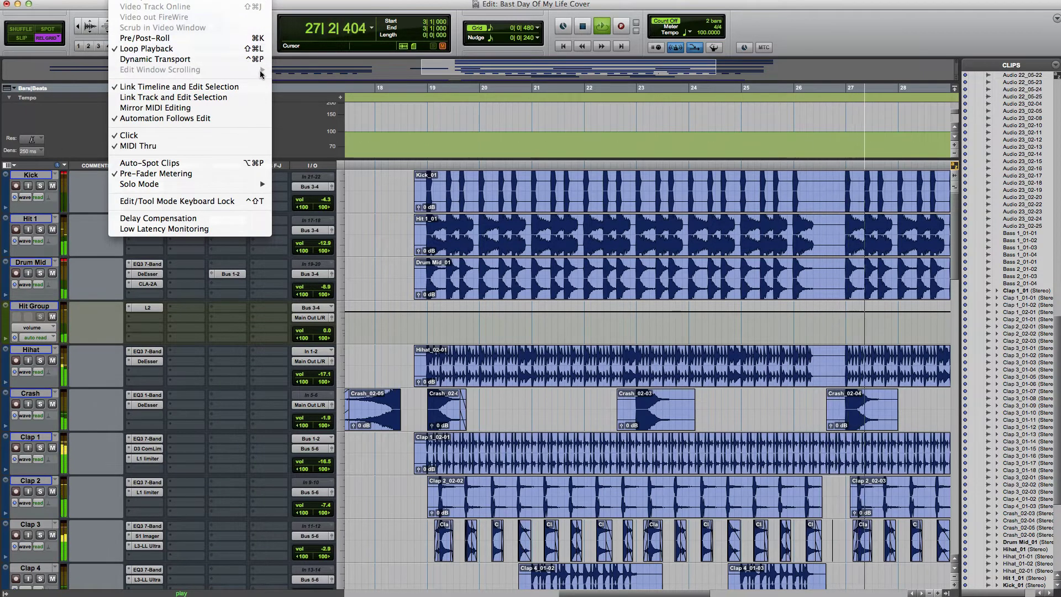
{"action": "left_click", "coordinate": [415, 5]}
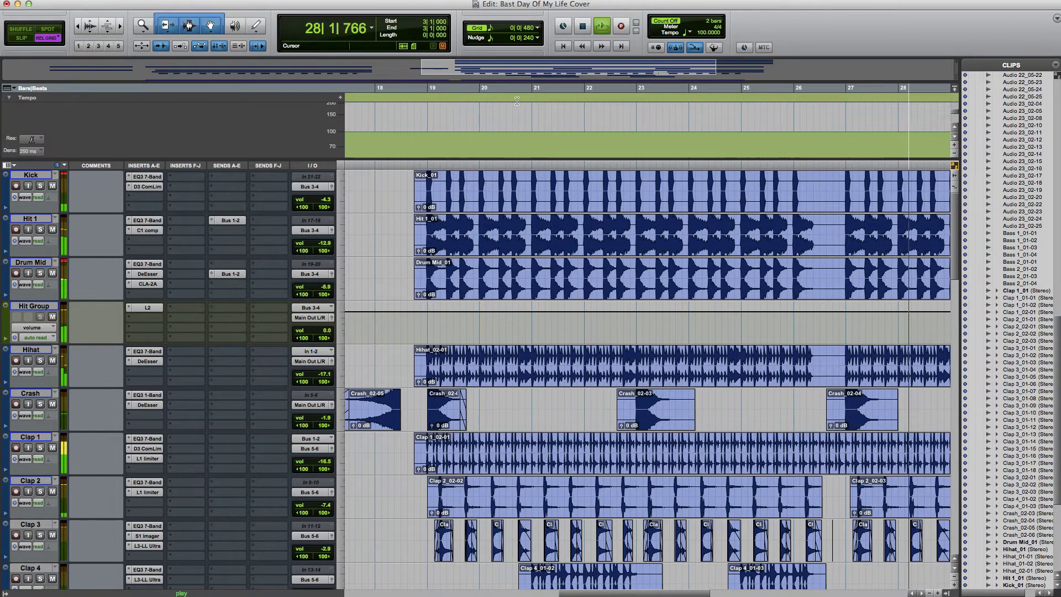
Step: Review the tracks down to the vocals near the end of the arrangement, and stop playback
{"action": "scroll", "coordinate": [664, 276], "scroll_direction": "down", "scroll_amount": 1, "text": "alt"}
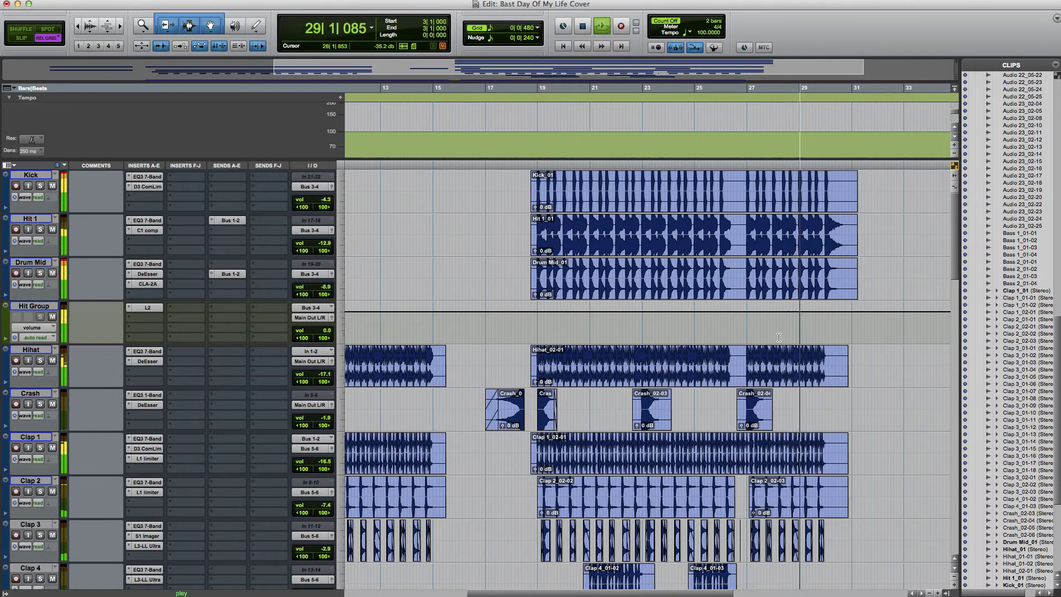
{"action": "scroll", "coordinate": [779, 338], "scroll_direction": "down", "scroll_amount": 5}
{"action": "scroll", "coordinate": [779, 338], "scroll_direction": "down", "scroll_amount": 12}
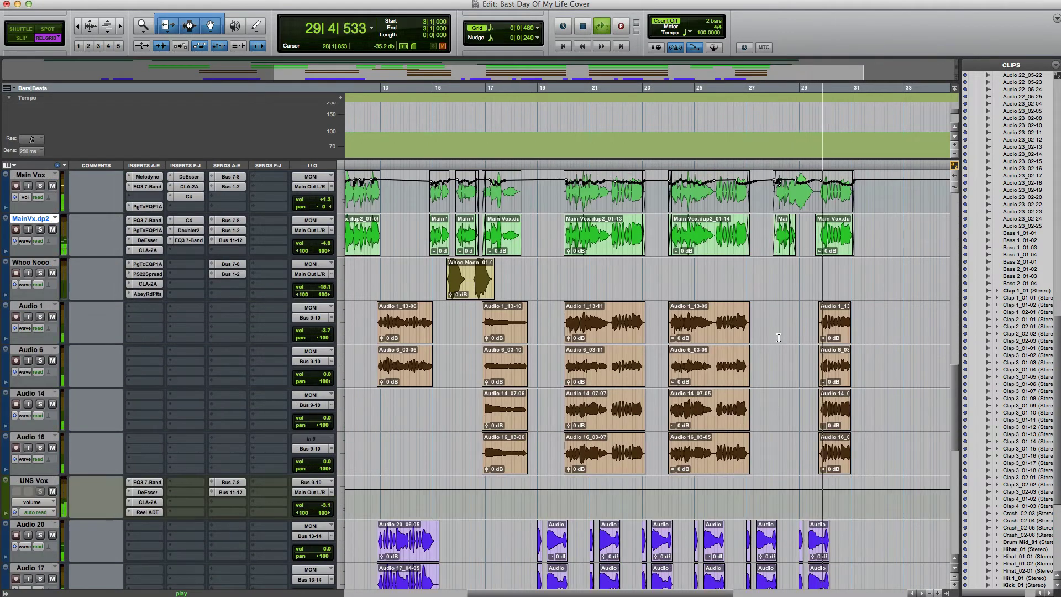
{"action": "scroll", "coordinate": [779, 338], "scroll_direction": "up", "scroll_amount": 15}
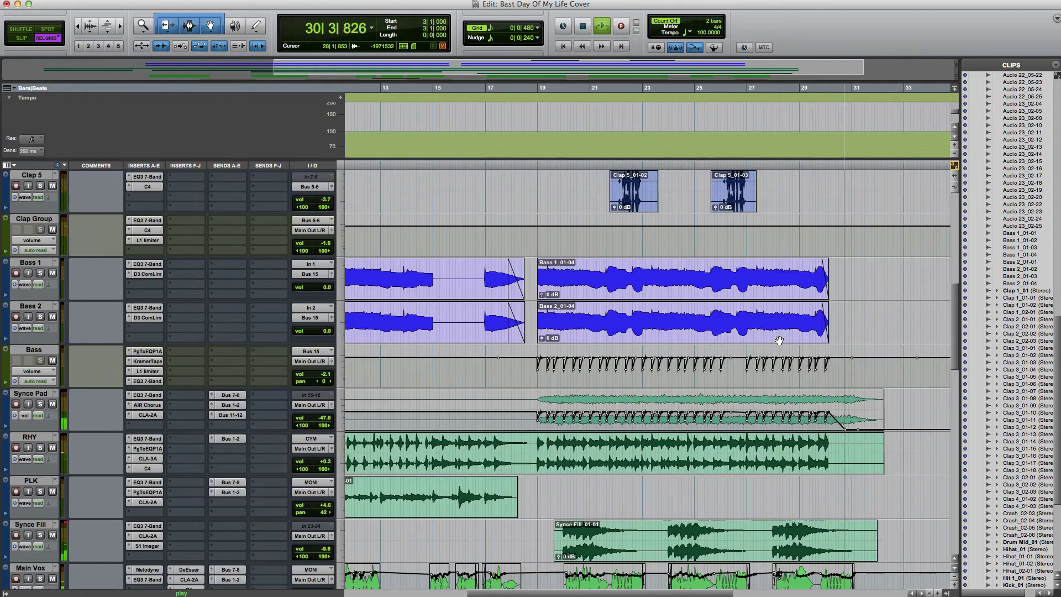
{"action": "scroll", "coordinate": [779, 339], "scroll_direction": "up", "scroll_amount": 1}
{"action": "key", "text": "space"}
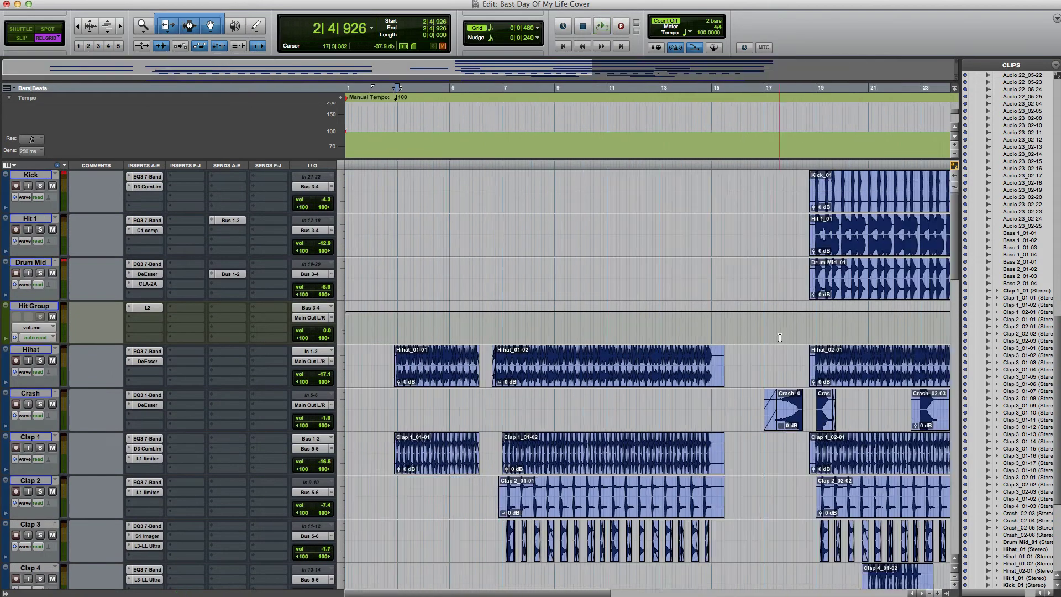
Step: Select the Kick_01 clip, solo the Kick track and briefly play the start of the clip
{"action": "key", "text": "r"}
{"action": "key", "text": "r"}
{"action": "left_click", "coordinate": [513, 206]}
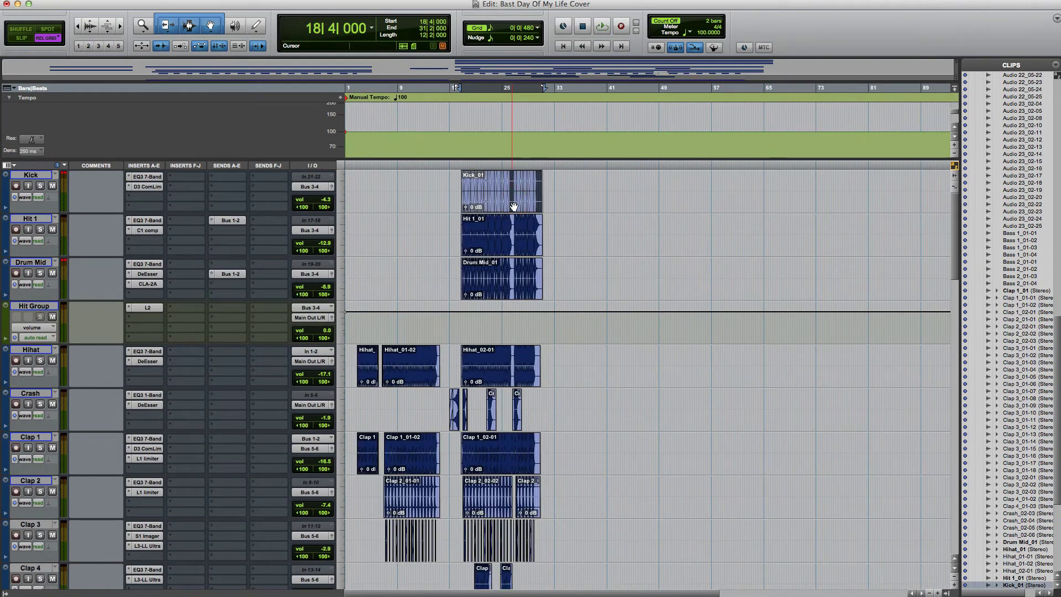
{"action": "key", "text": "t"}
{"action": "key", "text": "t"}
{"action": "key", "text": "t"}
{"action": "key", "text": "t"}
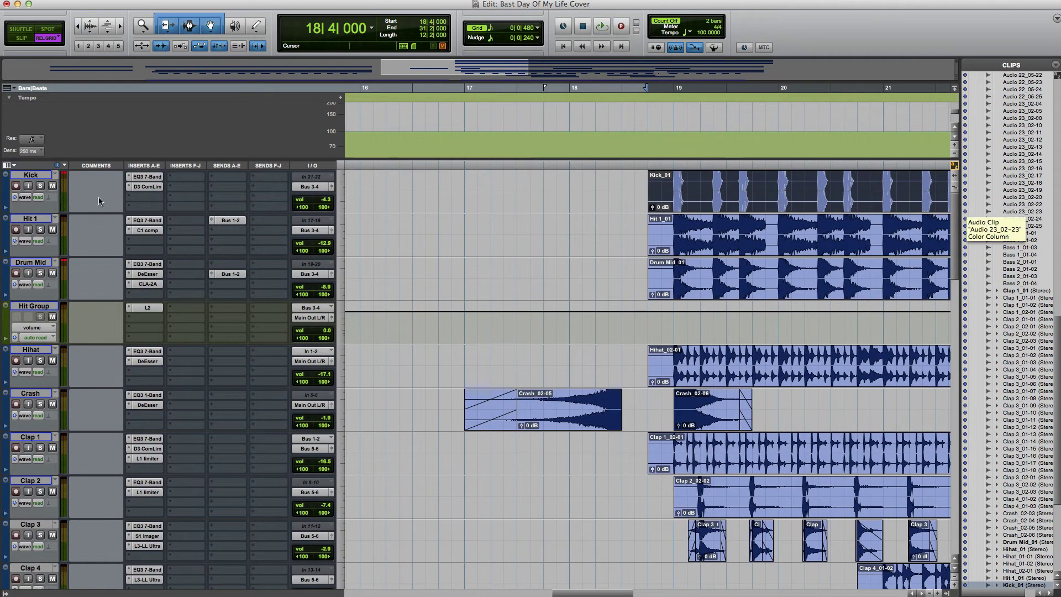
{"action": "left_click", "coordinate": [40, 186]}
{"action": "key", "text": "space"}
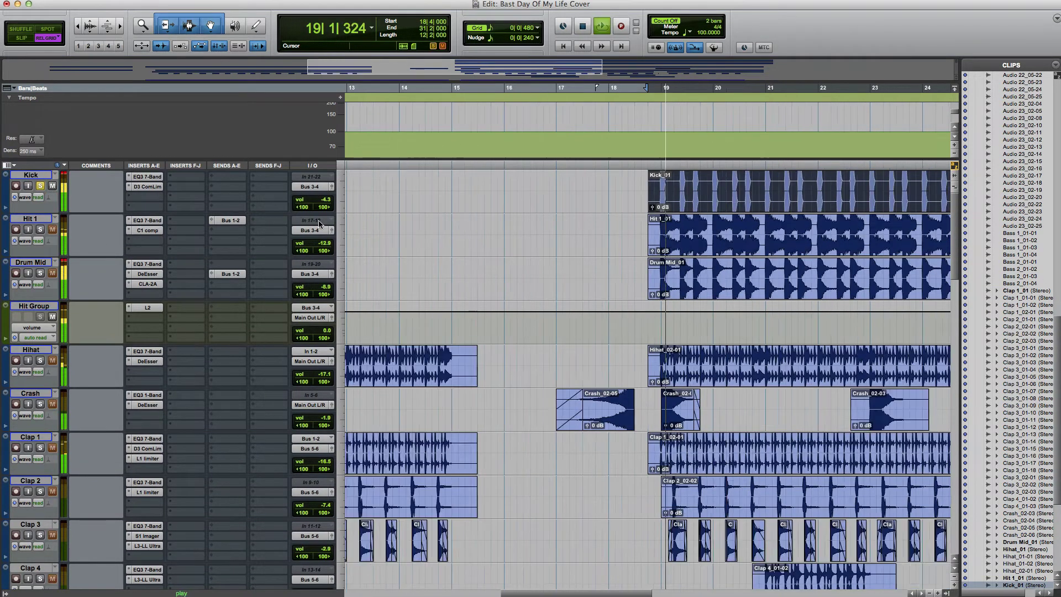
{"action": "key", "text": "space"}
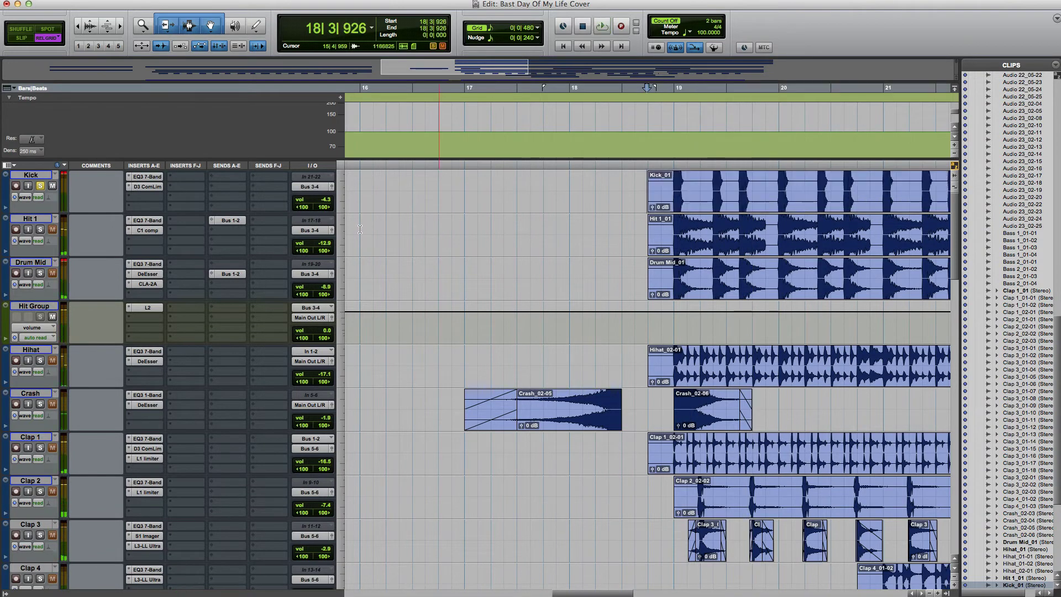
Step: Show the mixer, check the Kick track's EQ3 7-Band and Dyn3 Compressor/Limiter inserts, and audition the kick with the EQ displayed
{"action": "key", "text": "super+equal"}
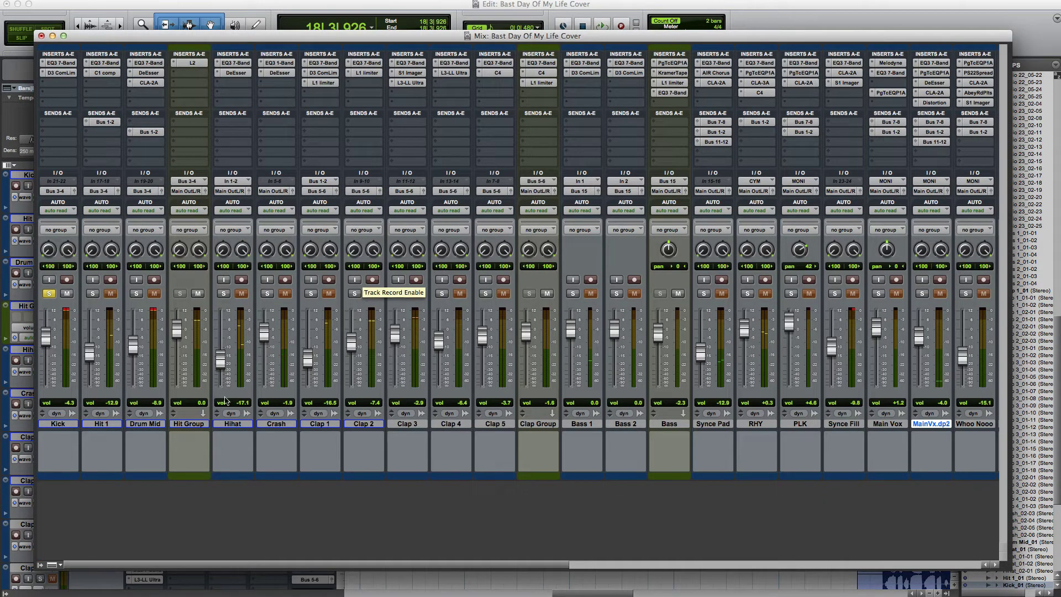
{"action": "left_click", "coordinate": [59, 63]}
{"action": "left_click", "coordinate": [59, 64]}
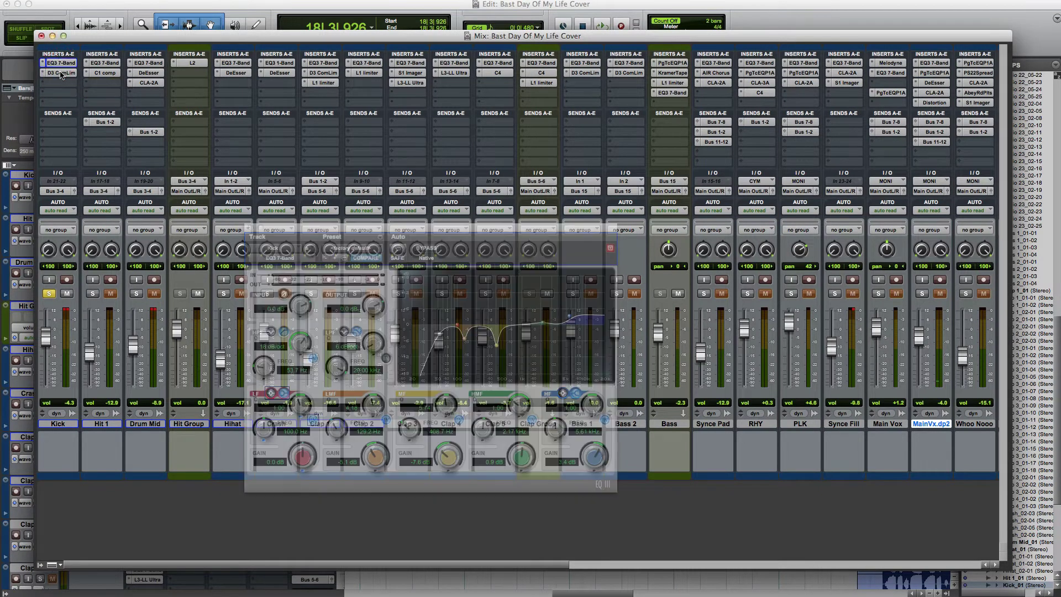
{"action": "left_click", "coordinate": [61, 73]}
{"action": "left_click", "coordinate": [61, 73]}
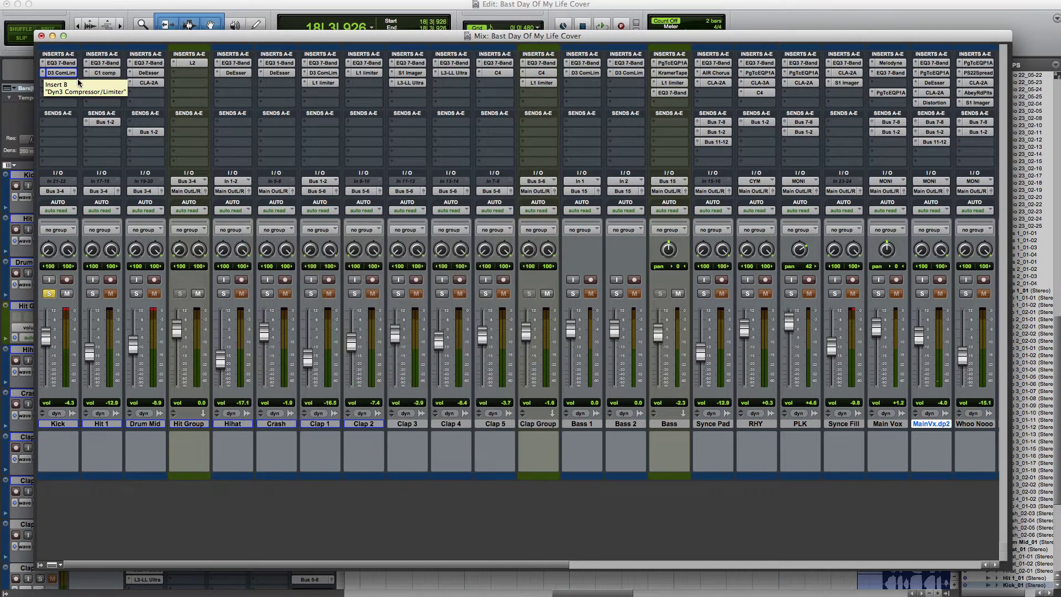
{"action": "left_click", "coordinate": [60, 63]}
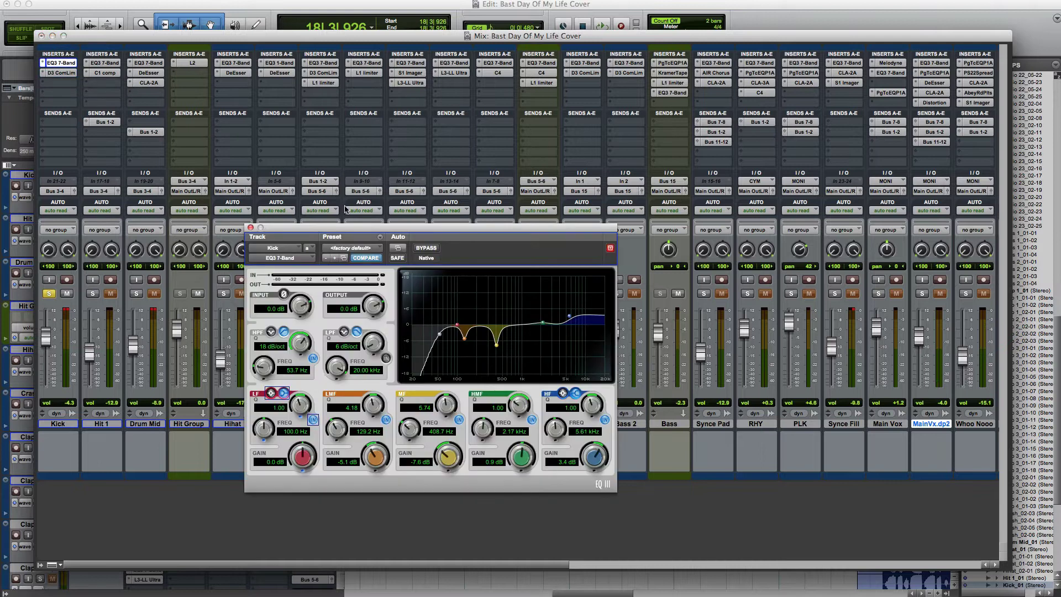
{"action": "key", "text": "space"}
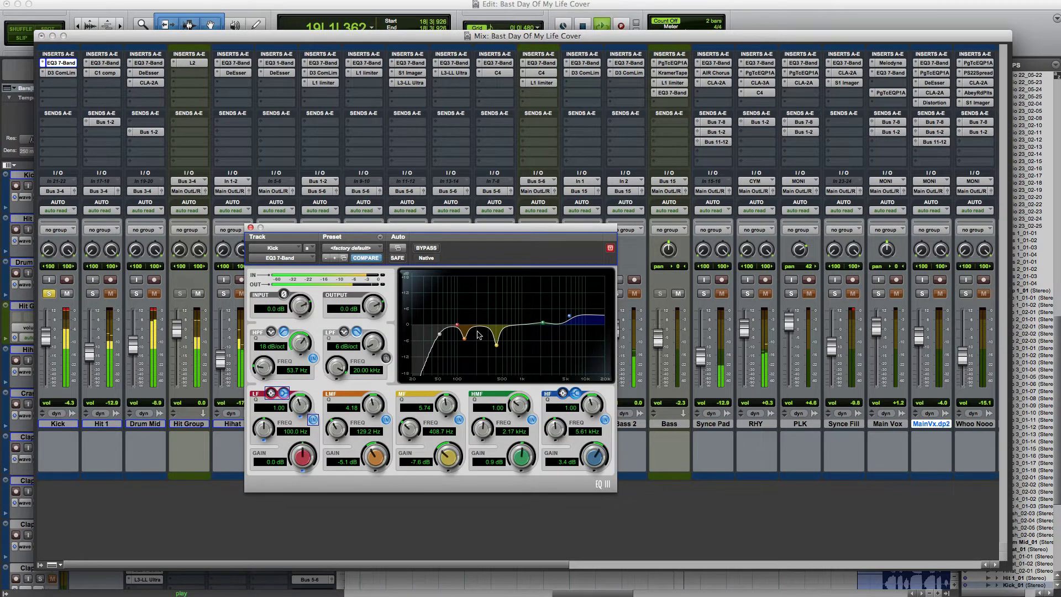
{"action": "key", "text": "space"}
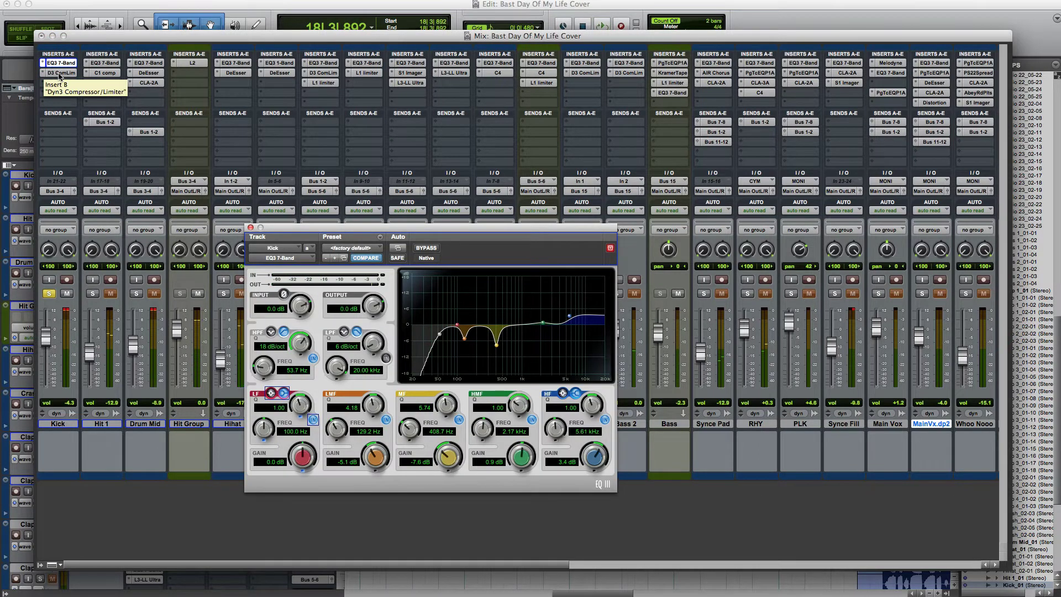
Step: Bypass the Kick track's EQ and compressor and the Hit Group's L2, and audition the unprocessed kick
{"action": "left_click", "coordinate": [62, 63], "text": "super"}
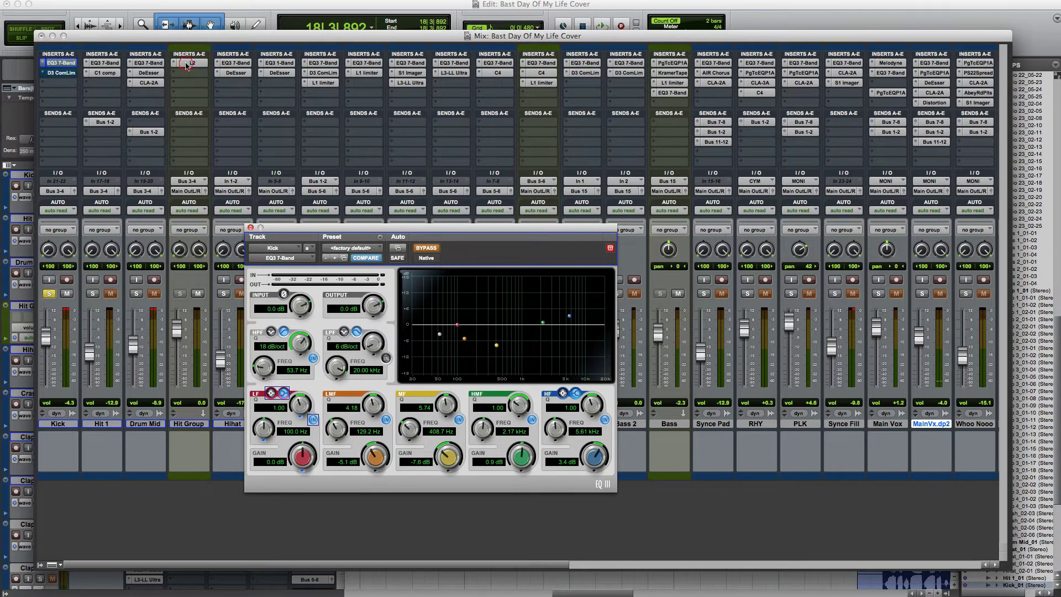
{"action": "key", "text": "space"}
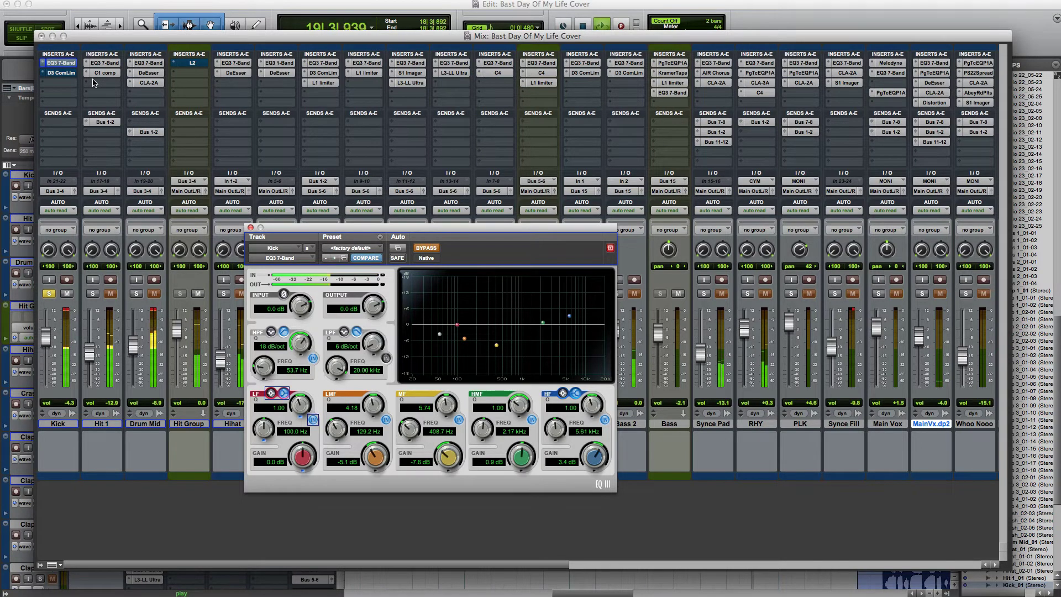
{"action": "key", "text": "space"}
Step: Compare the kick with its EQ3 7-Band engaged and bypassed during playback, leave the EQ engaged and close its window
{"action": "left_click", "coordinate": [62, 63], "text": "super"}
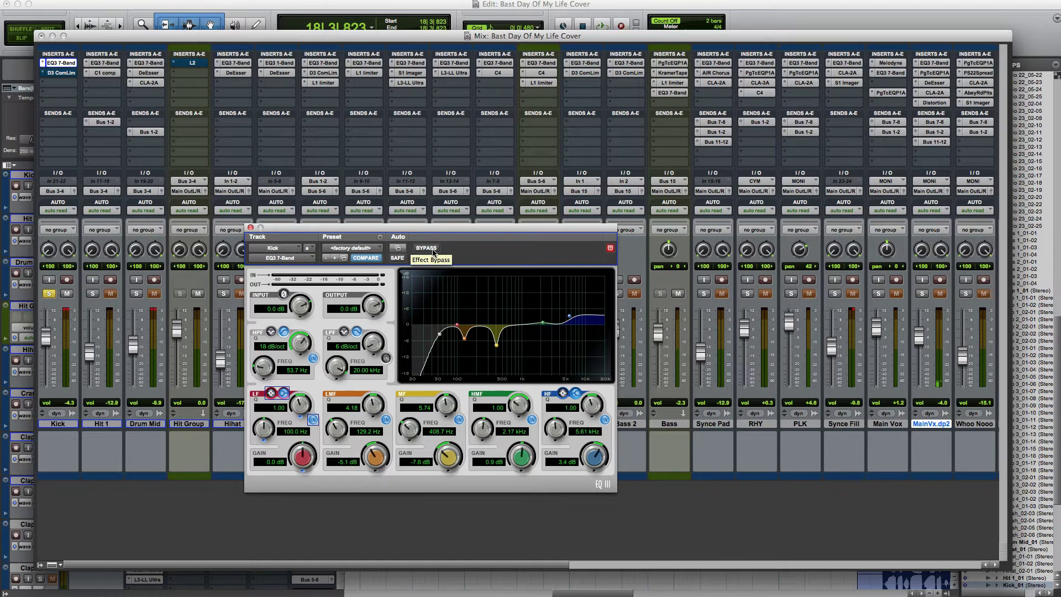
{"action": "left_click", "coordinate": [427, 248]}
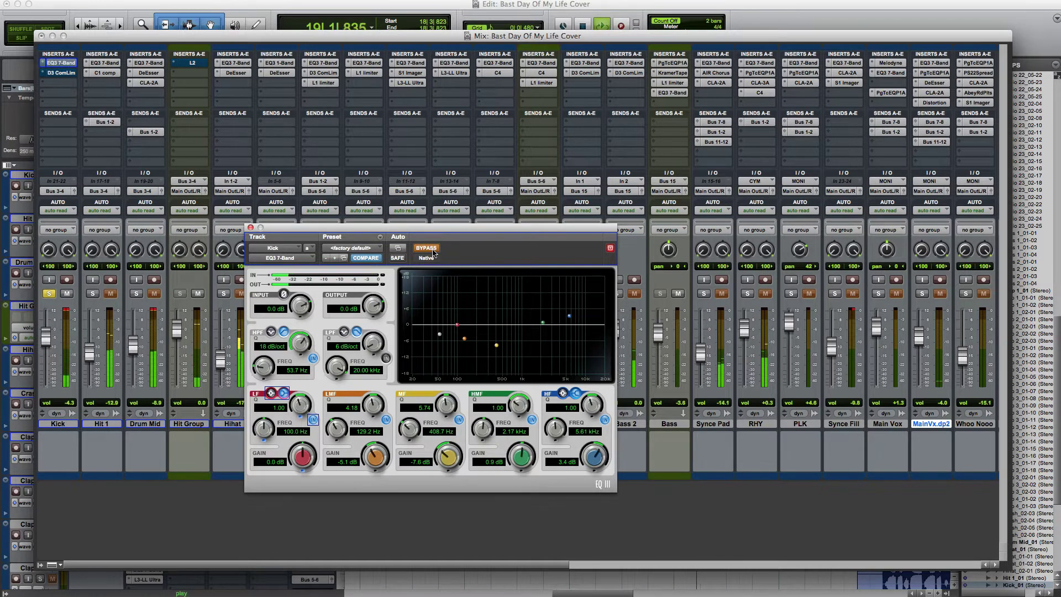
{"action": "left_click", "coordinate": [434, 250]}
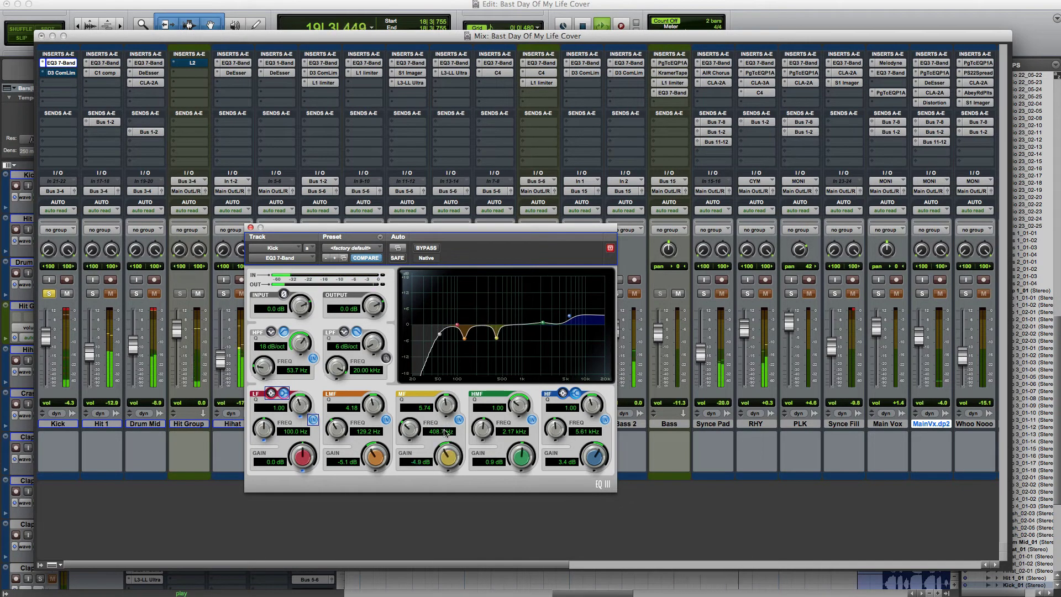
{"action": "left_click", "coordinate": [250, 227]}
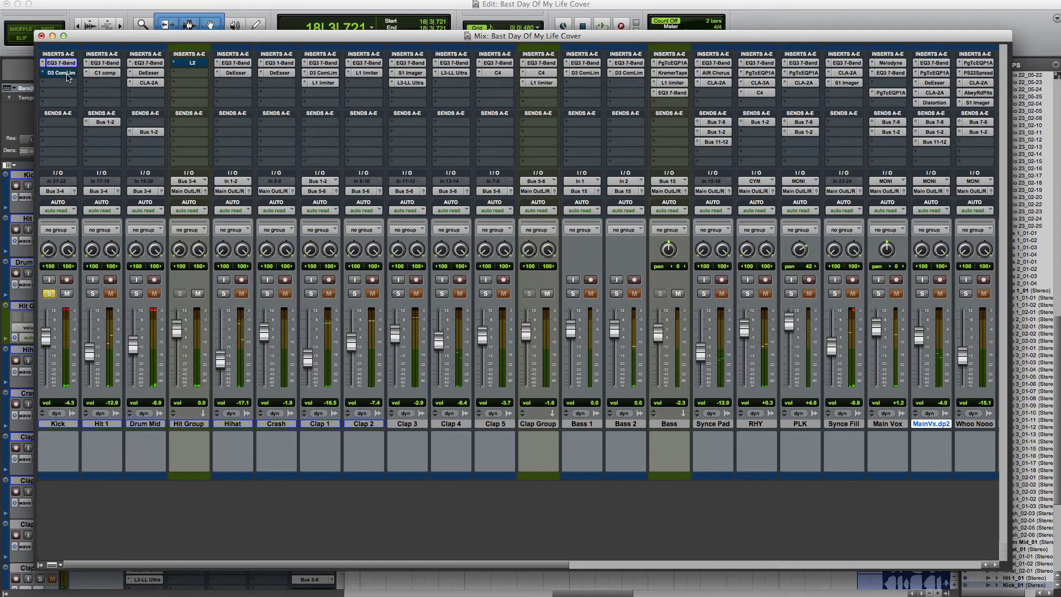
Step: Open the Kick track's Dyn3 Compressor/Limiter, audition the kick with it bypassed and engaged, and close it with the compressor active
{"action": "left_click", "coordinate": [67, 74]}
{"action": "left_click_drag", "start_coordinate": [383, 228], "coordinate": [490, 237]}
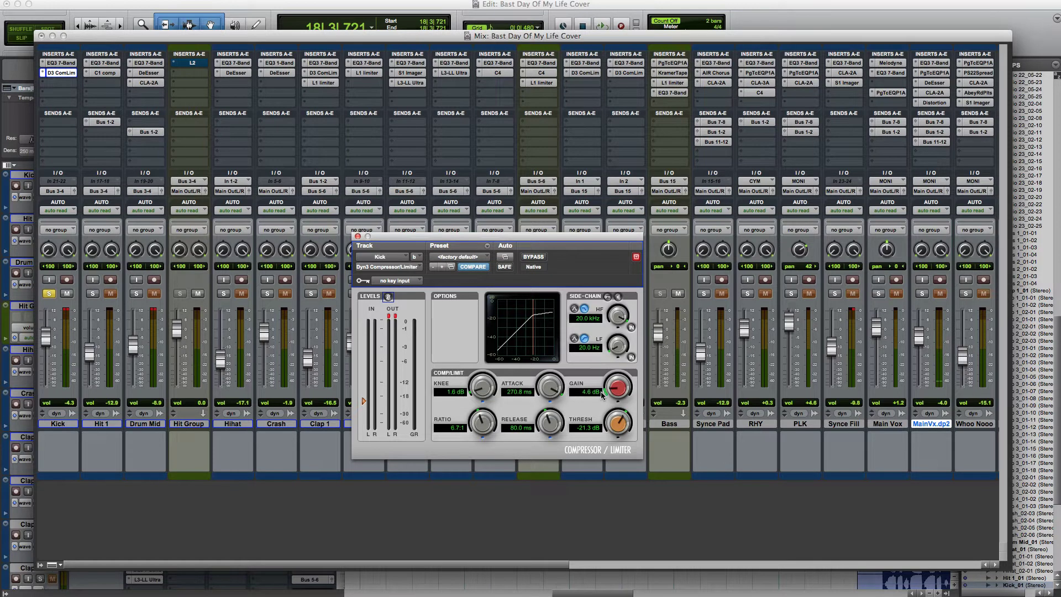
{"action": "left_click", "coordinate": [533, 257]}
{"action": "key", "text": "space"}
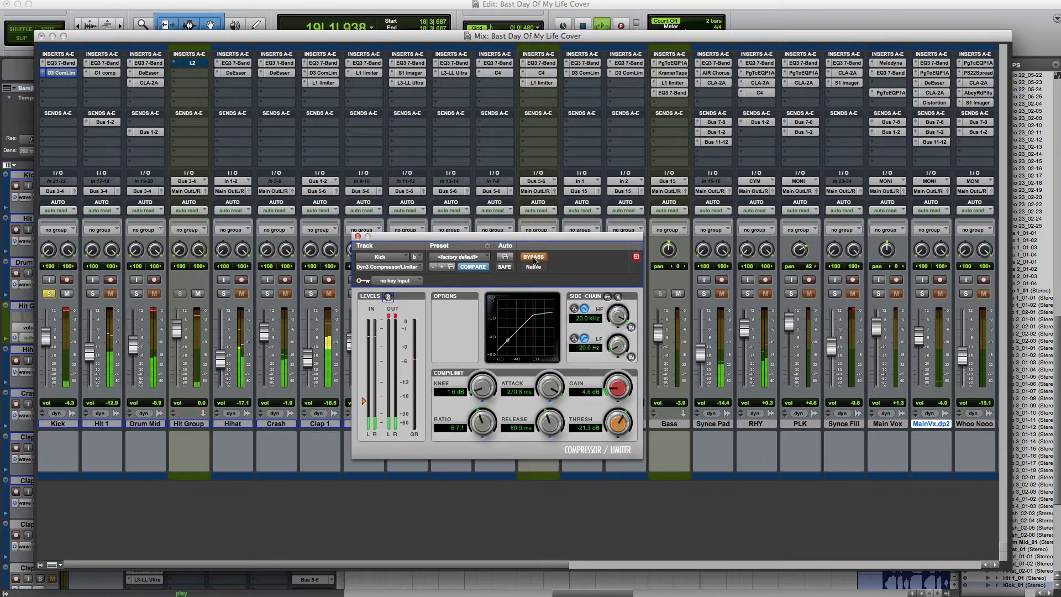
{"action": "left_click", "coordinate": [533, 257]}
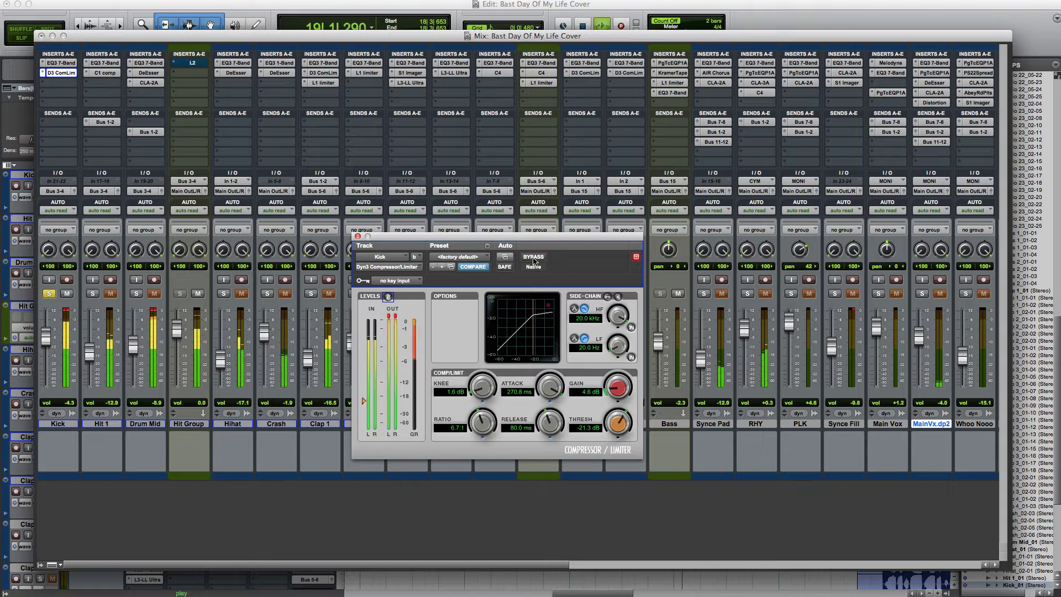
{"action": "key", "text": "space"}
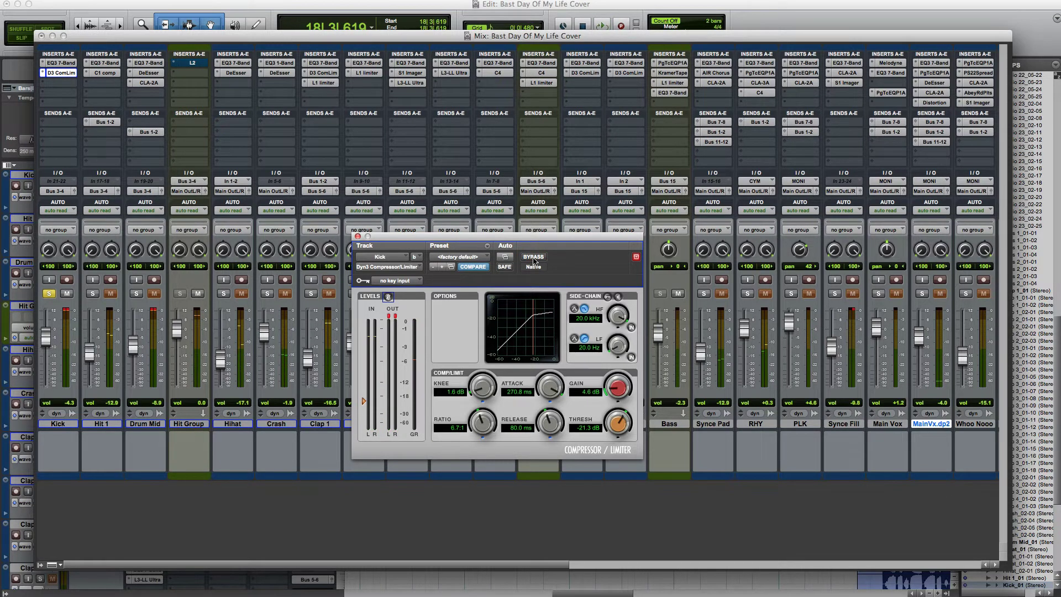
{"action": "left_click", "coordinate": [358, 236]}
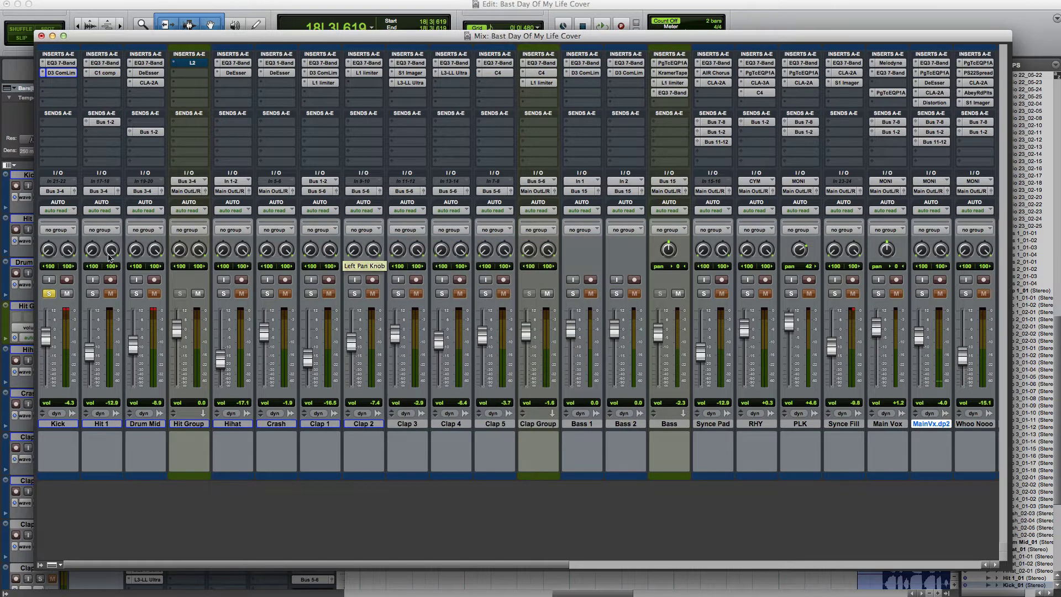
Step: Unsolo the Kick track, solo Hit 1 and audition it with its EQ3 7-Band and C1 comp bypassed
{"action": "left_click", "coordinate": [53, 296]}
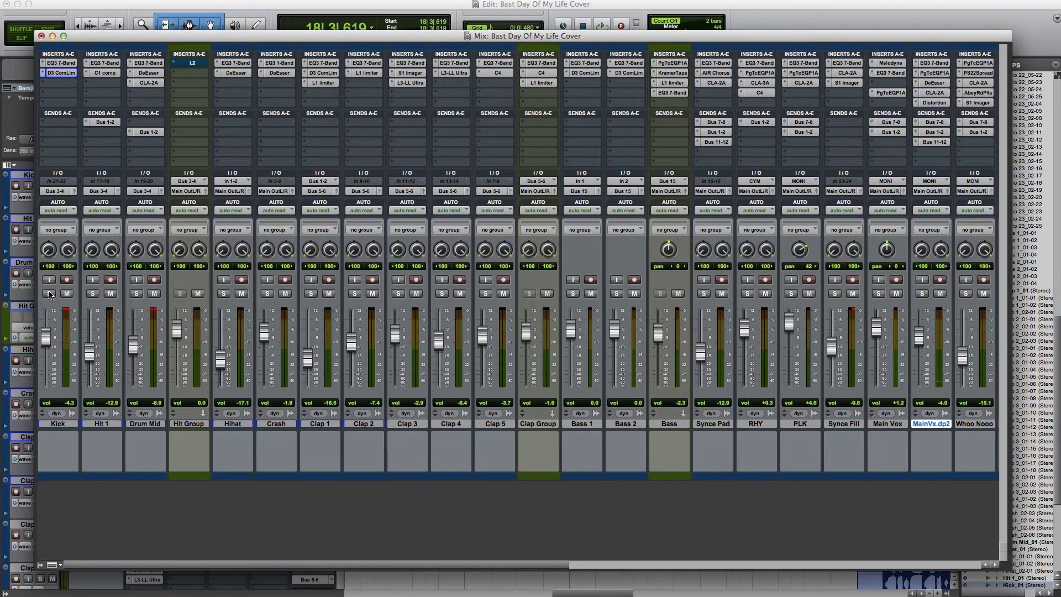
{"action": "left_click", "coordinate": [50, 295]}
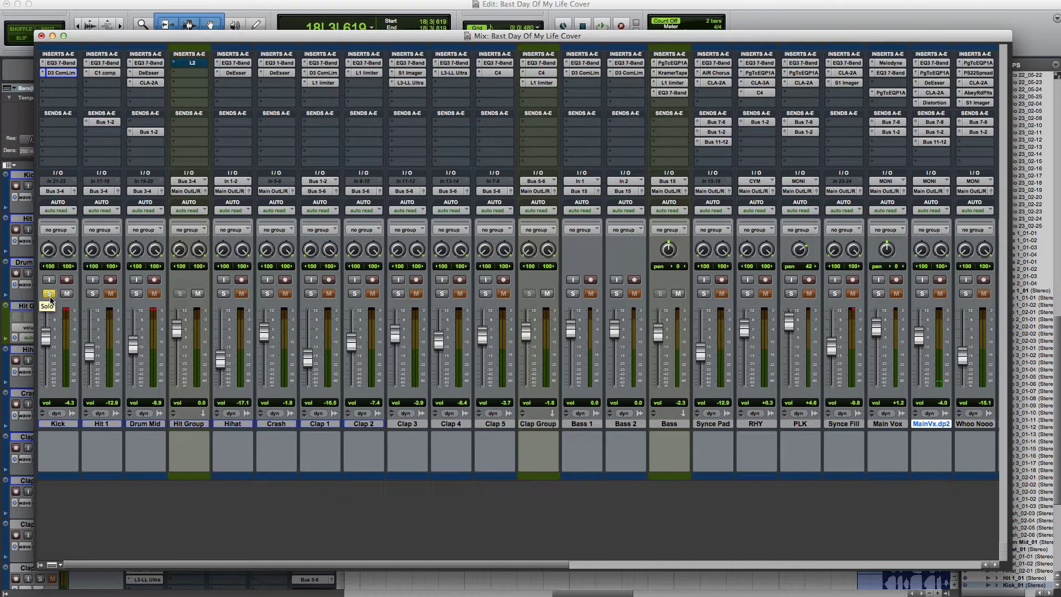
{"action": "left_click", "coordinate": [49, 294]}
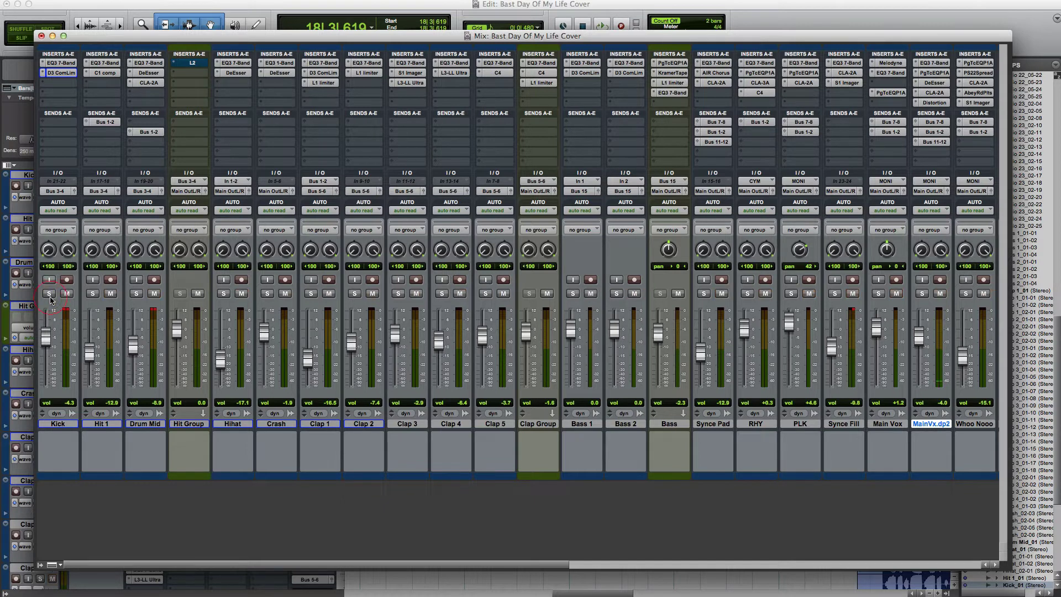
{"action": "left_click", "coordinate": [93, 293]}
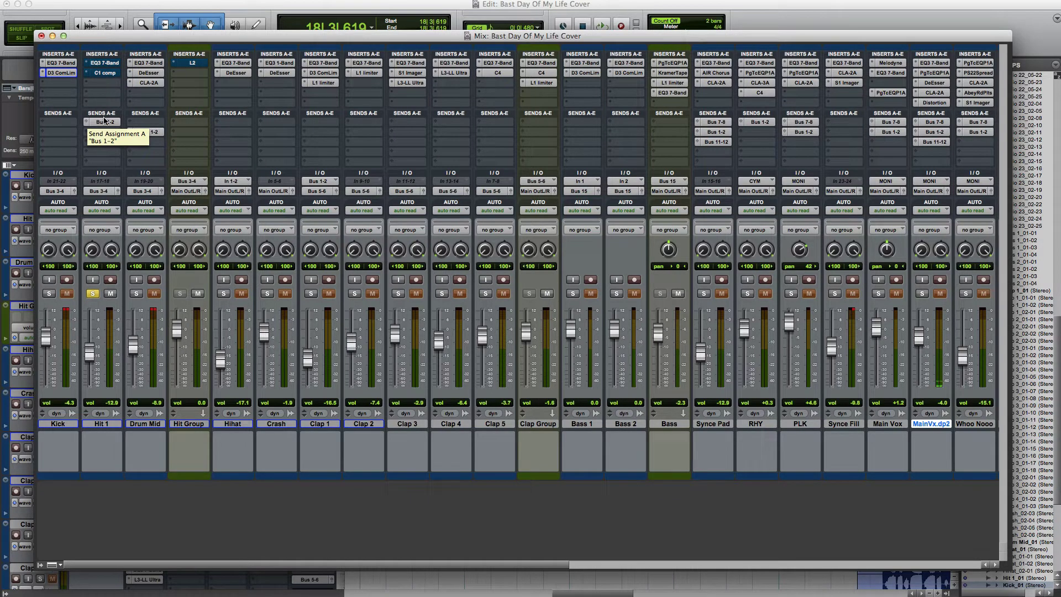
{"action": "key", "text": "space"}
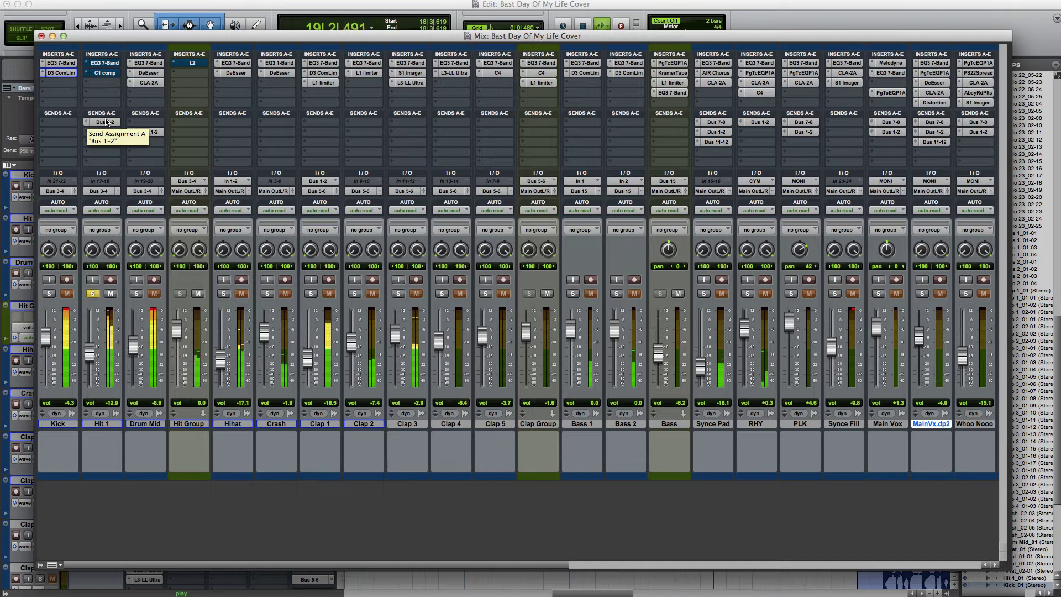
{"action": "key", "text": "space"}
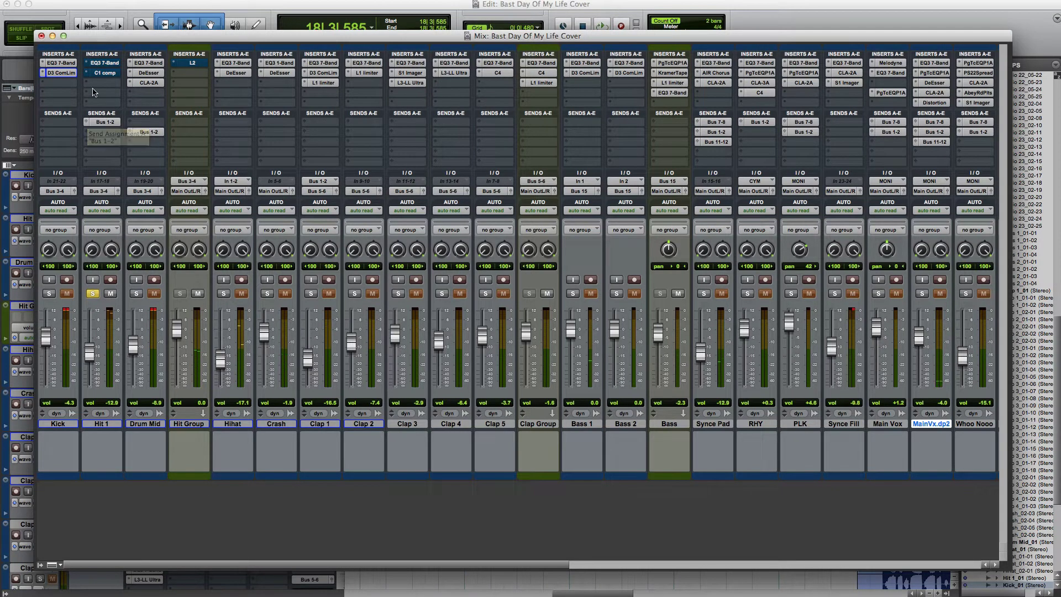
Step: Open the EQ3 7-Band on Hit 1 and audition the track with the EQ bypassed and engaged
{"action": "left_click", "coordinate": [105, 63]}
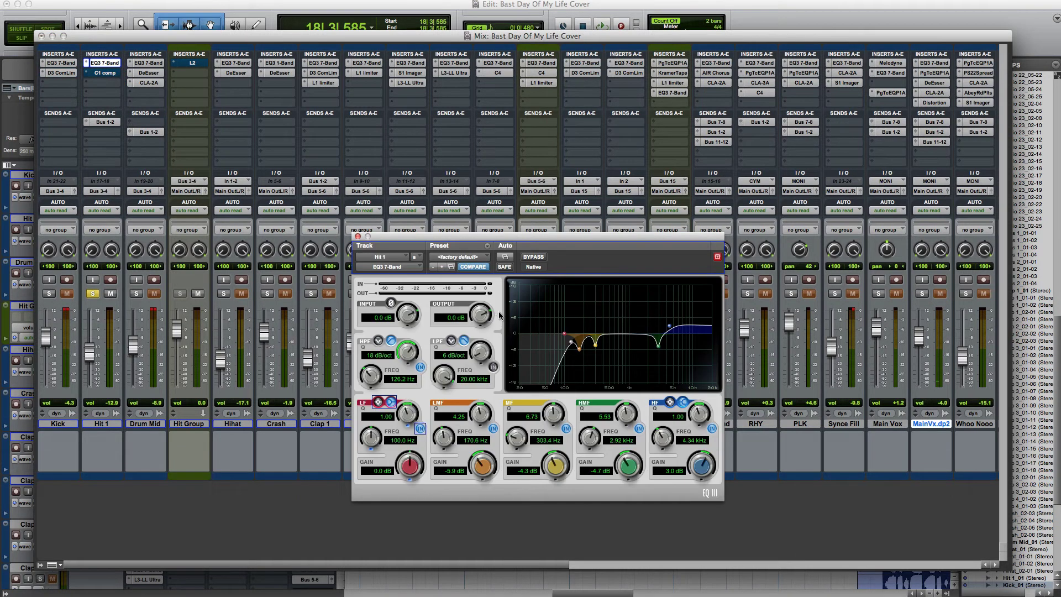
{"action": "left_click", "coordinate": [534, 257]}
{"action": "key", "text": "space"}
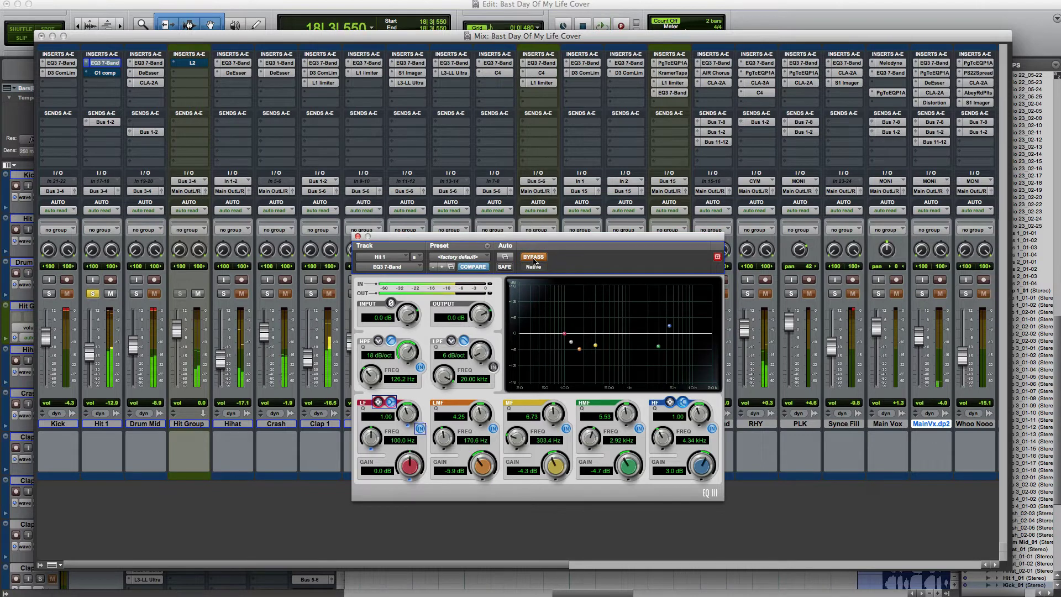
{"action": "left_click", "coordinate": [534, 257]}
{"action": "key", "text": "space"}
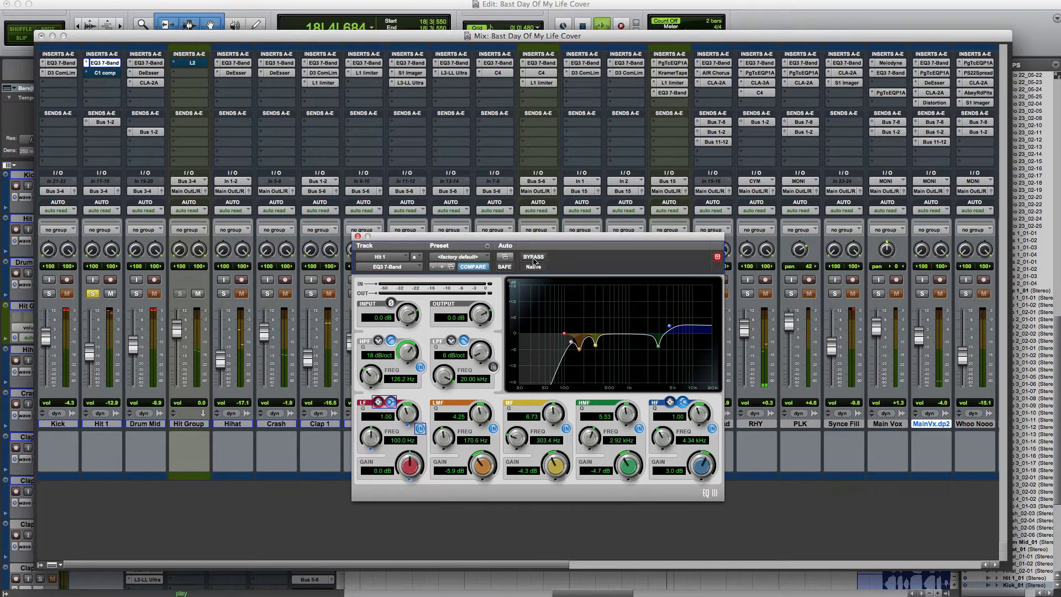
{"action": "key", "text": "space"}
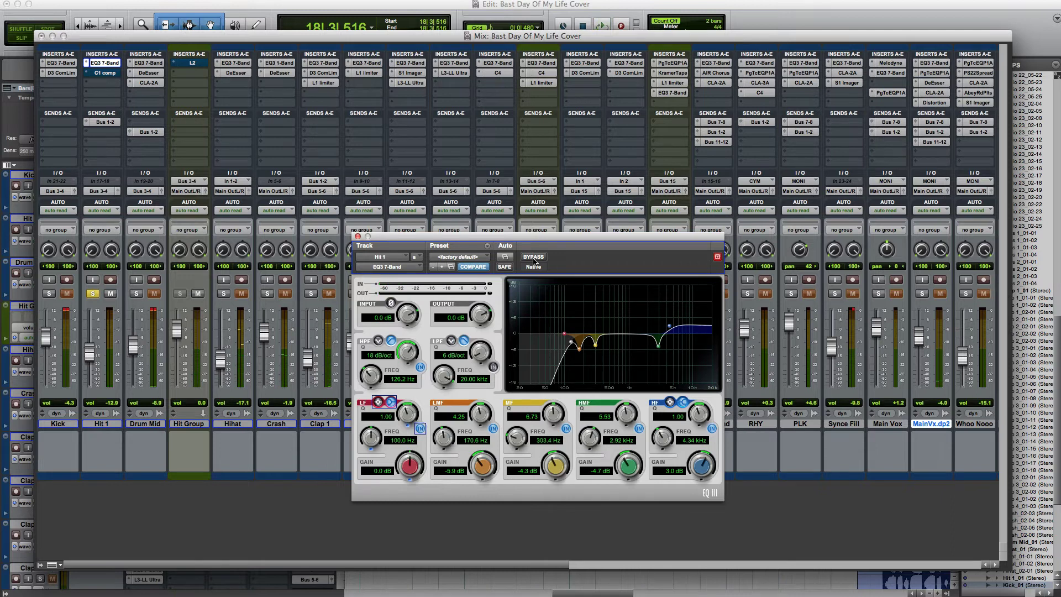
Step: Toggle the bypass of Hit 1's EQ for another before-and-after comparison during playback, and close the EQ with it engaged
{"action": "left_click", "coordinate": [534, 258]}
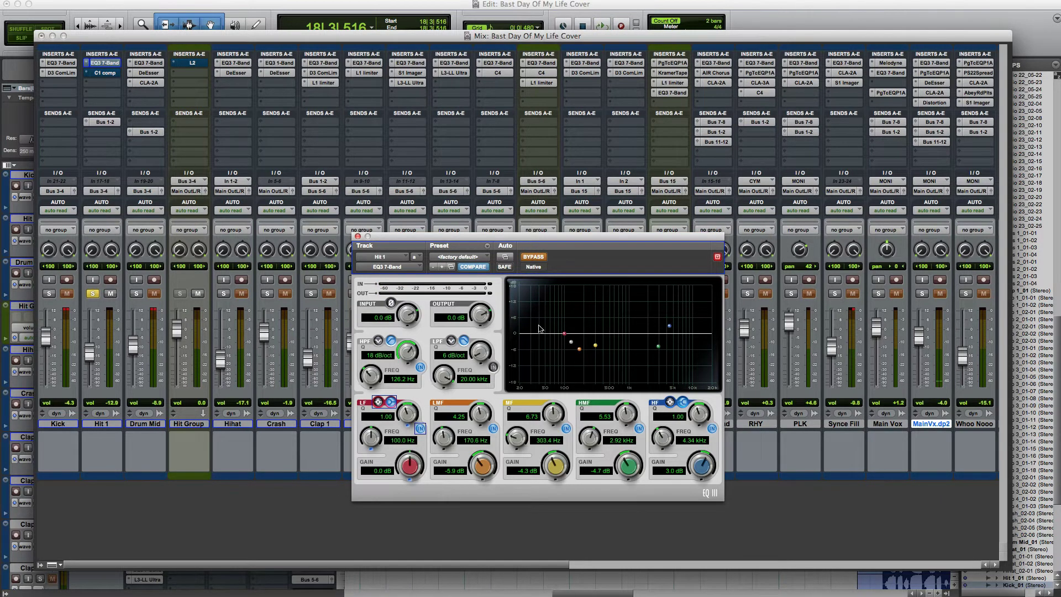
{"action": "left_click", "coordinate": [535, 260]}
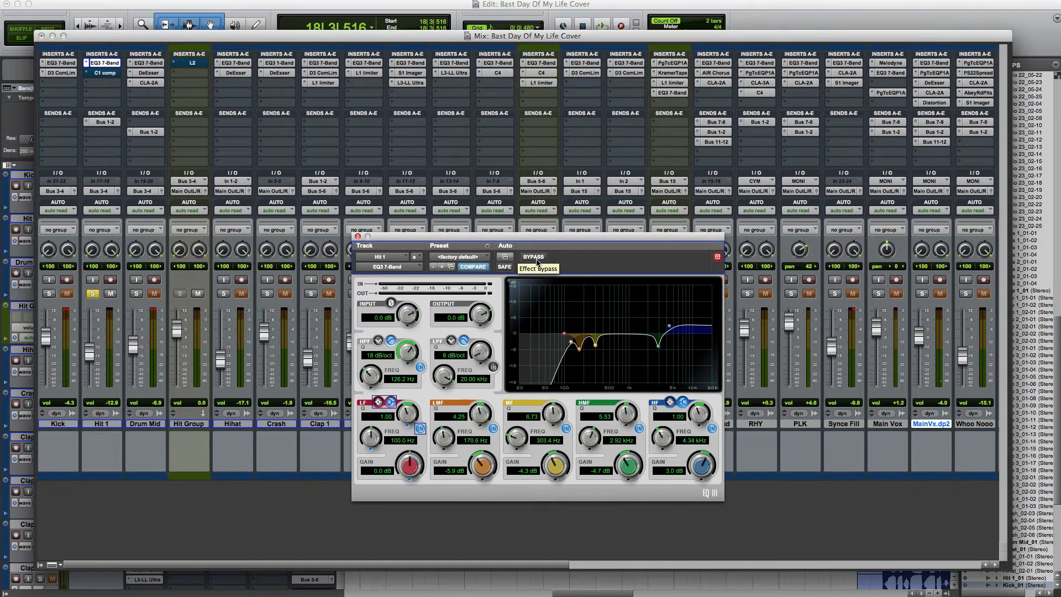
{"action": "left_click", "coordinate": [537, 260]}
{"action": "left_click", "coordinate": [536, 260]}
{"action": "key", "text": "space"}
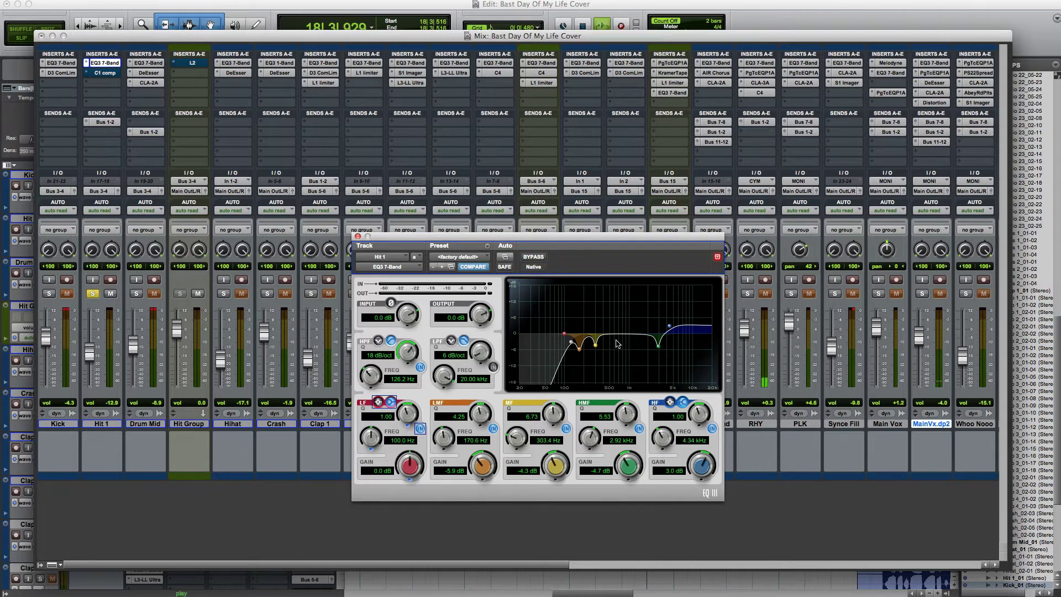
{"action": "left_click", "coordinate": [534, 257]}
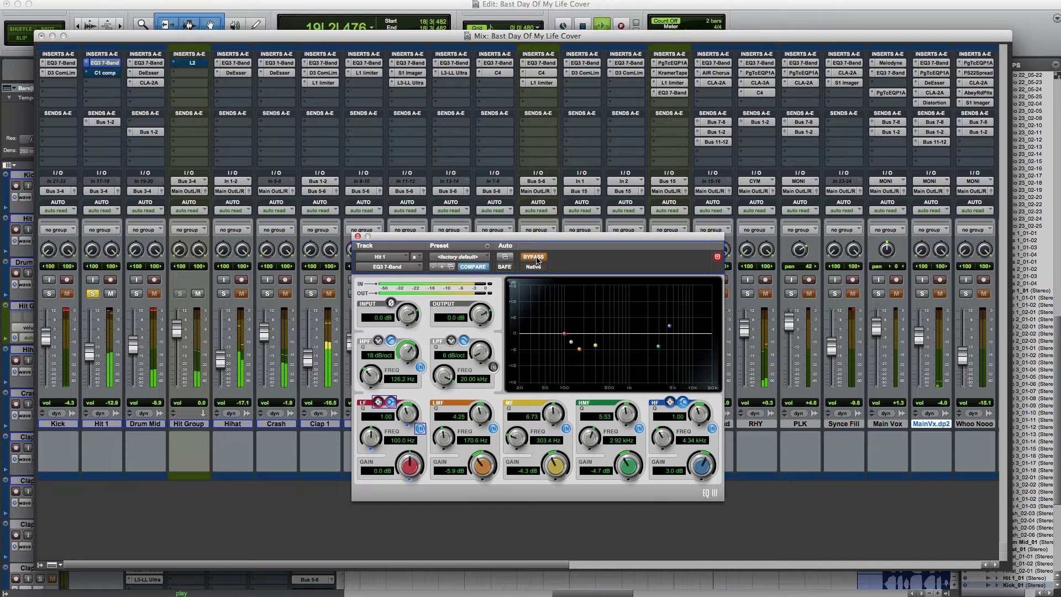
{"action": "left_click", "coordinate": [534, 257]}
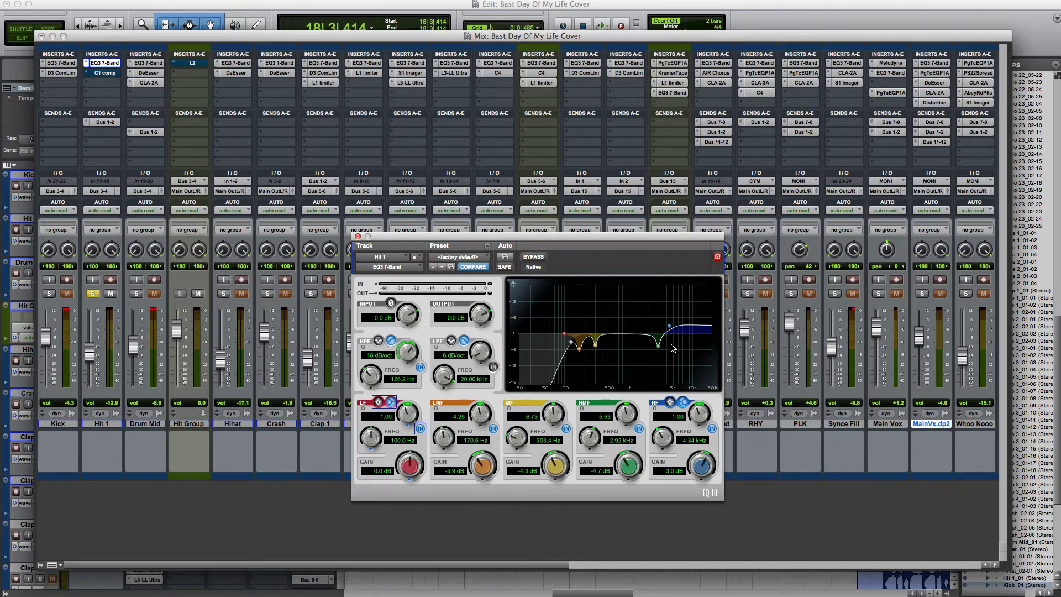
{"action": "left_click", "coordinate": [357, 238]}
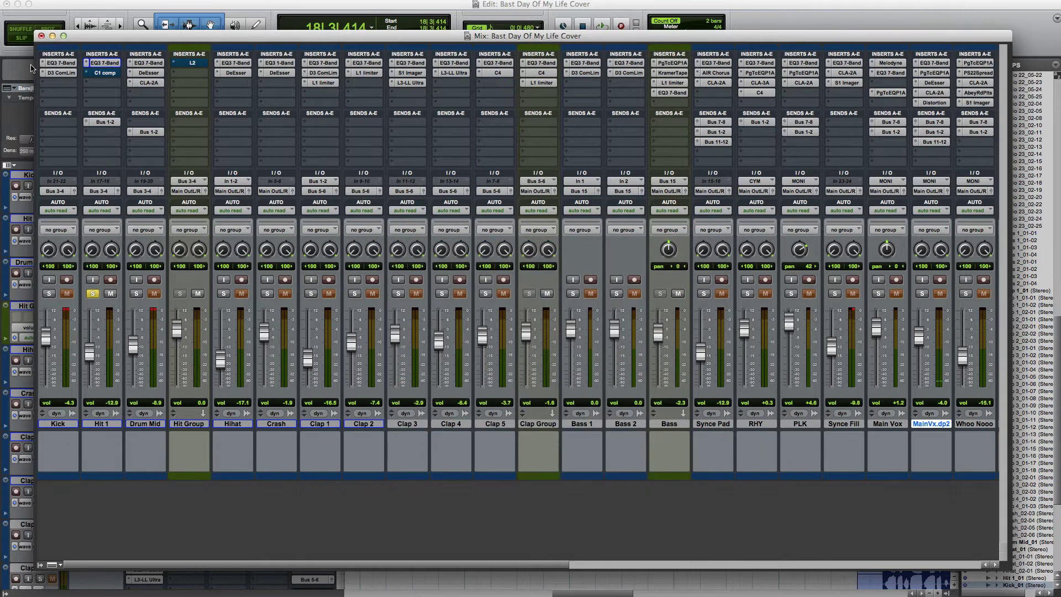
Step: Open the C1 compressor on Hit 1, audition the track twice with the compressor engaged, and close its window
{"action": "left_click", "coordinate": [105, 73]}
{"action": "key", "text": "space"}
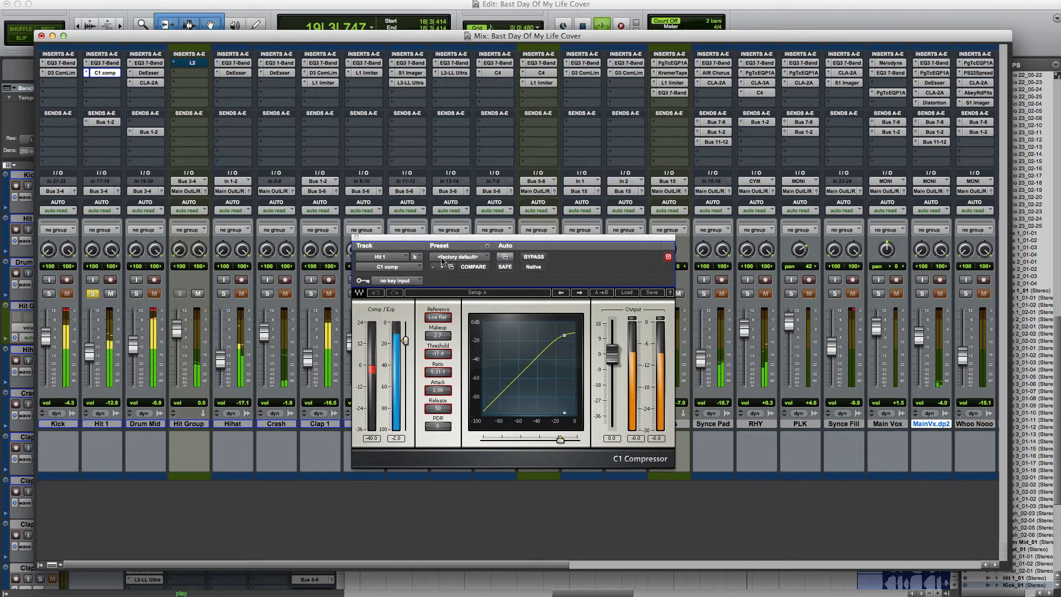
{"action": "key", "text": "space"}
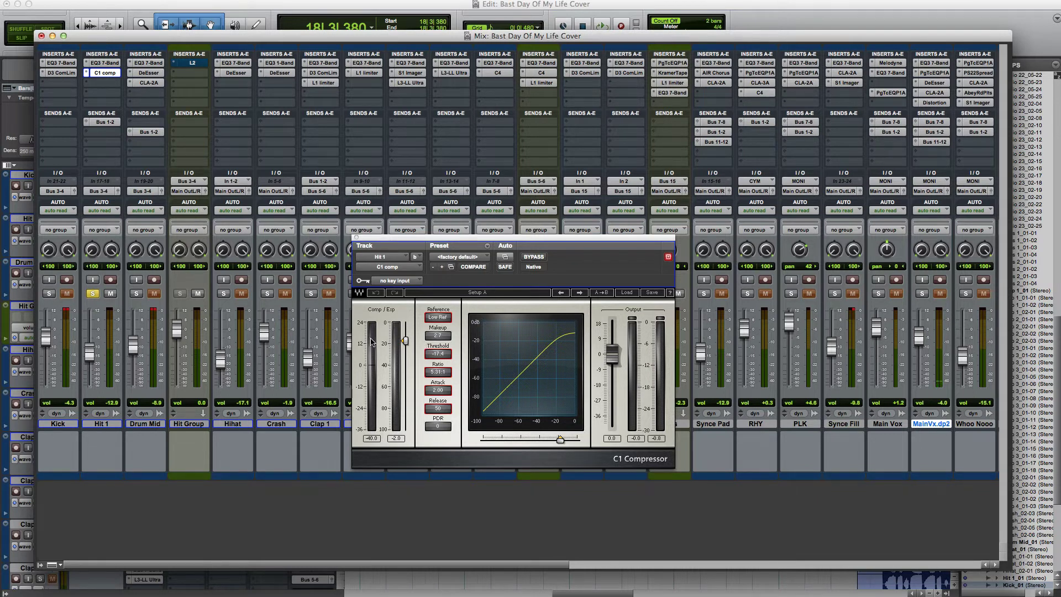
{"action": "key", "text": "space"}
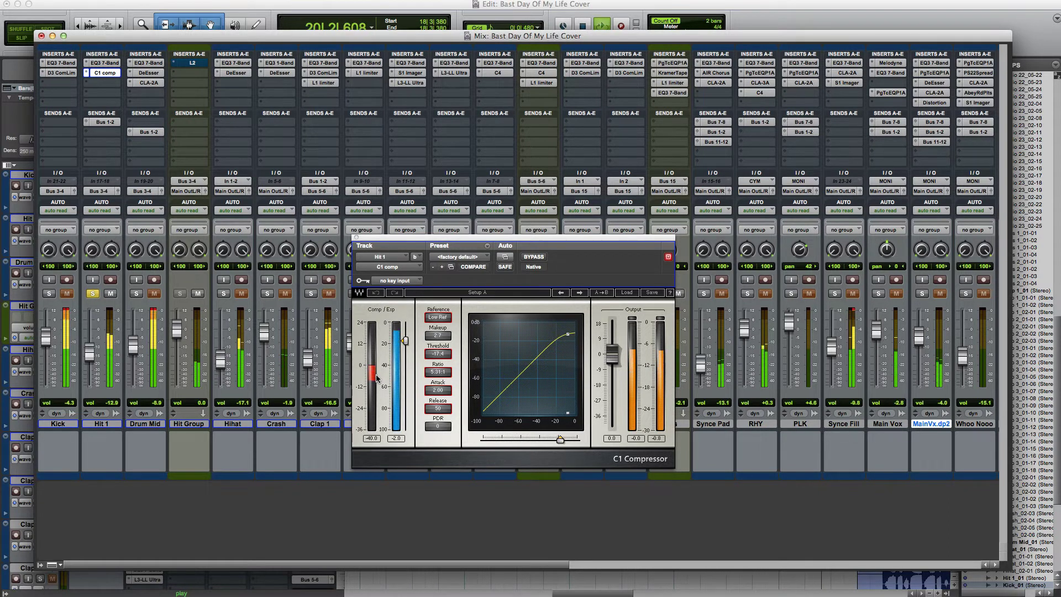
{"action": "key", "text": "space"}
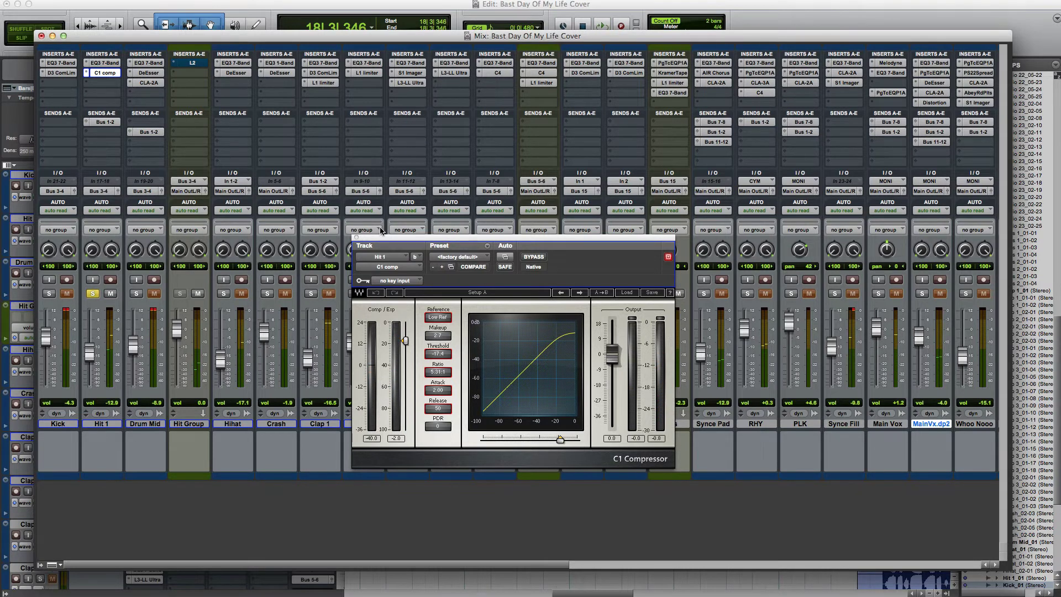
{"action": "left_click", "coordinate": [356, 239]}
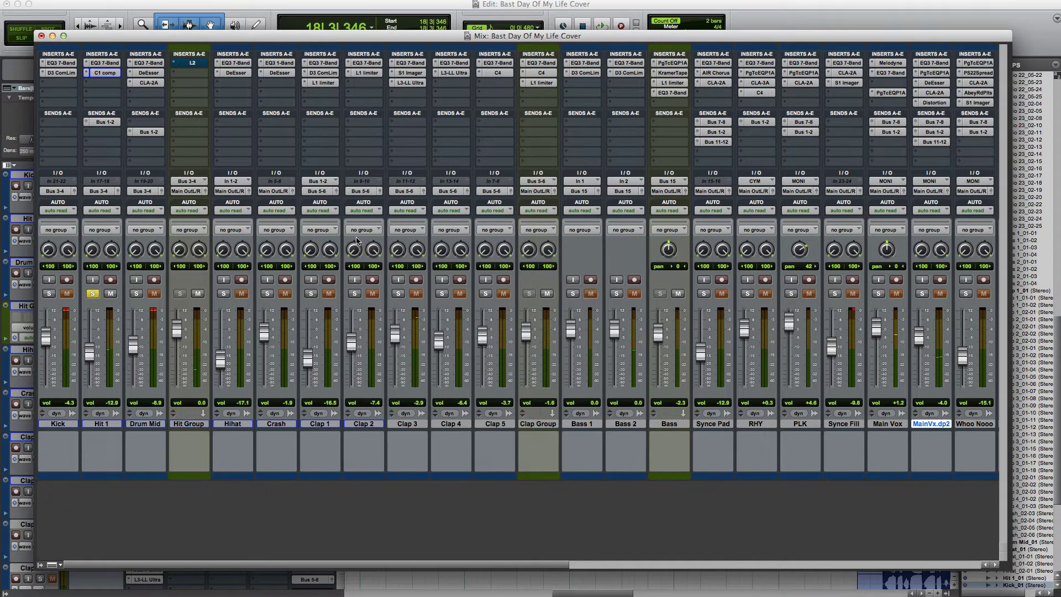
Step: Open the Bus 1-2 send on Hit 1 and audition the track with the send level at minimum and at +12.0 dB
{"action": "left_click", "coordinate": [105, 122]}
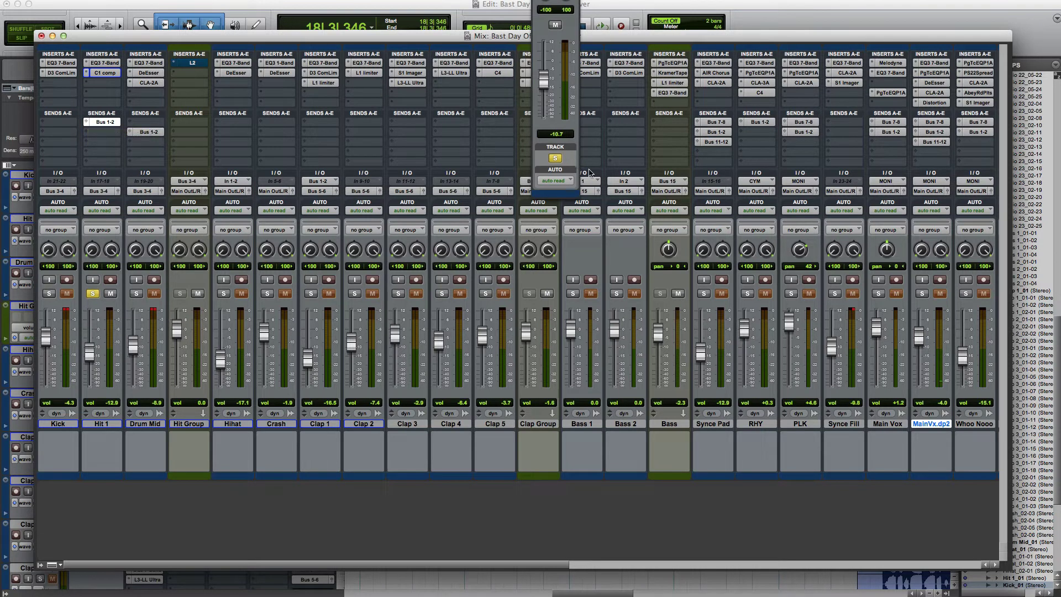
{"action": "left_click_drag", "start_coordinate": [546, 87], "coordinate": [542, 146]}
{"action": "key", "text": "space"}
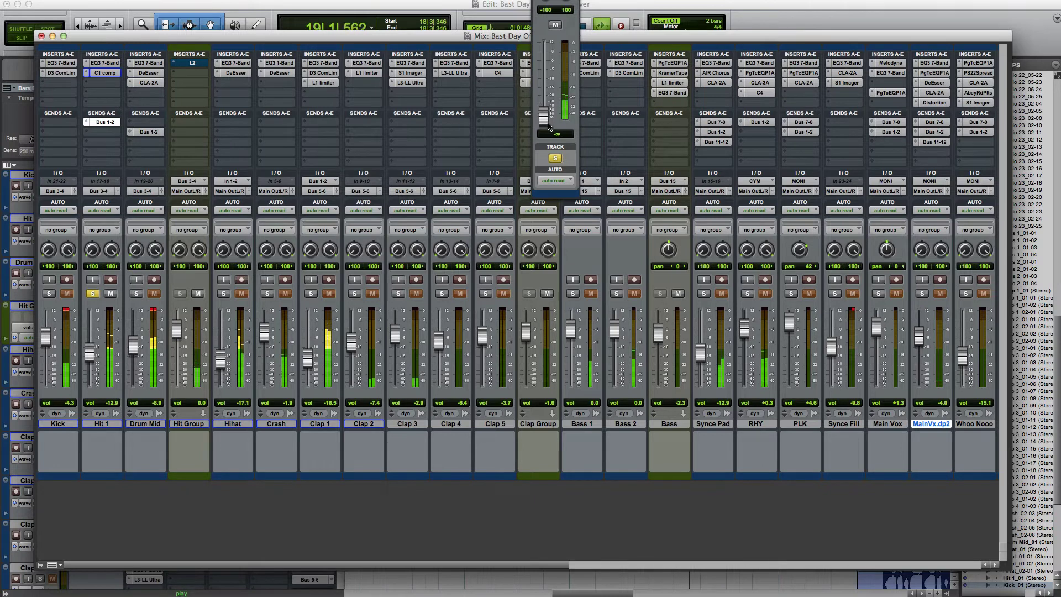
{"action": "key", "text": "space"}
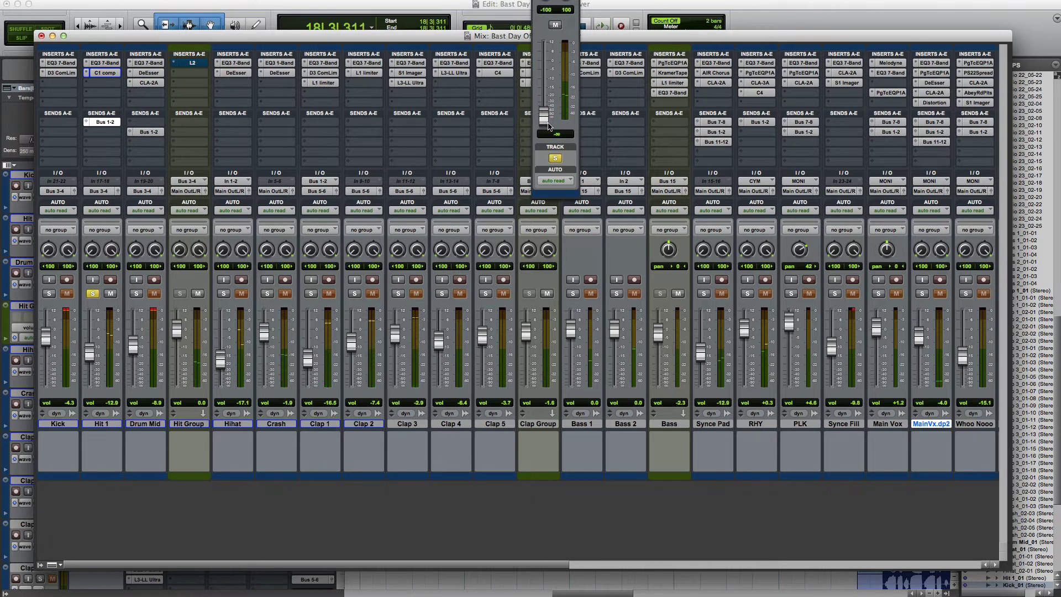
{"action": "left_click_drag", "start_coordinate": [549, 126], "coordinate": [546, 53]}
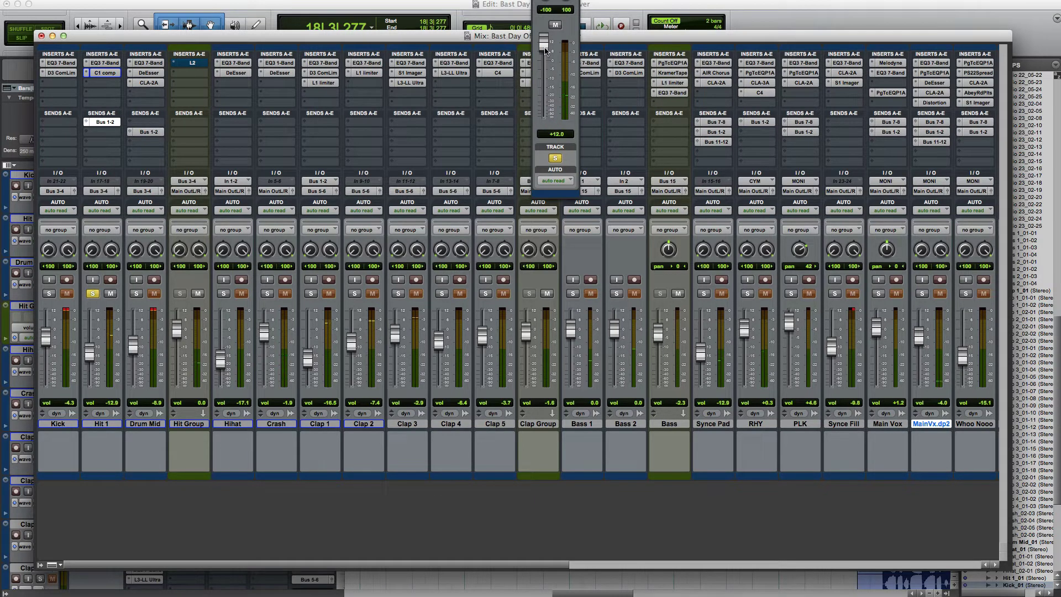
{"action": "key", "text": "space"}
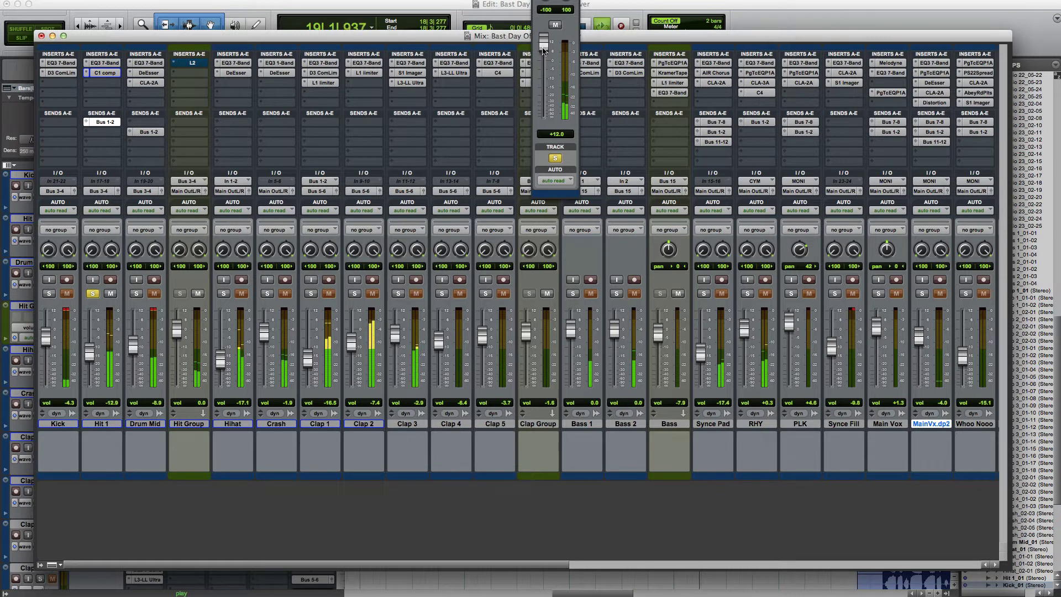
{"action": "key", "text": "space"}
Step: Set Hit 1's Bus 1-2 send level to about -11.3 dB, audition it, and unsolo the track
{"action": "left_click_drag", "start_coordinate": [544, 51], "coordinate": [547, 90]}
{"action": "key", "text": "space"}
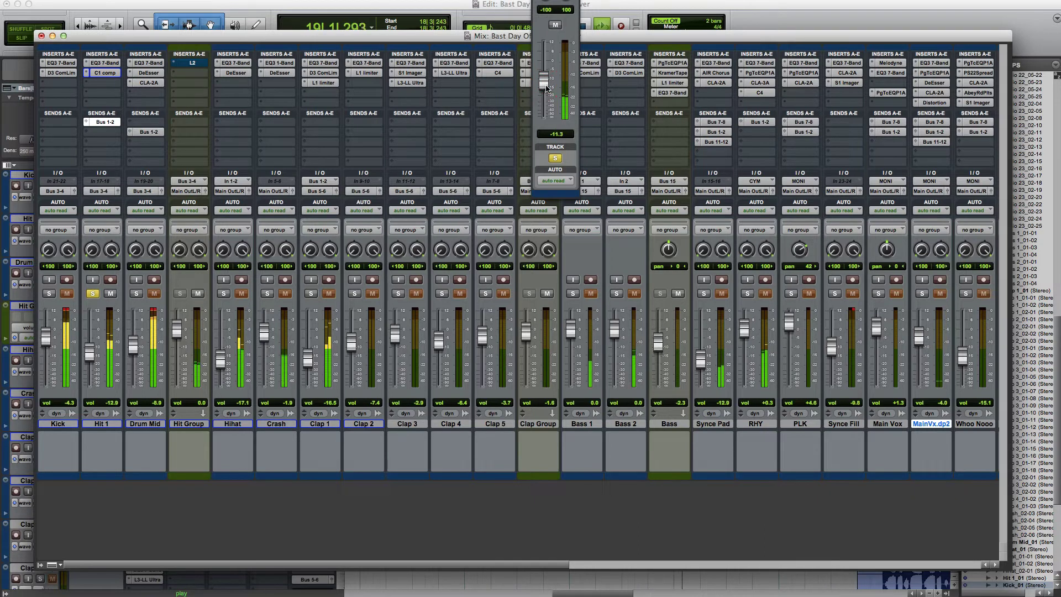
{"action": "left_click", "coordinate": [555, 160]}
{"action": "key", "text": "space"}
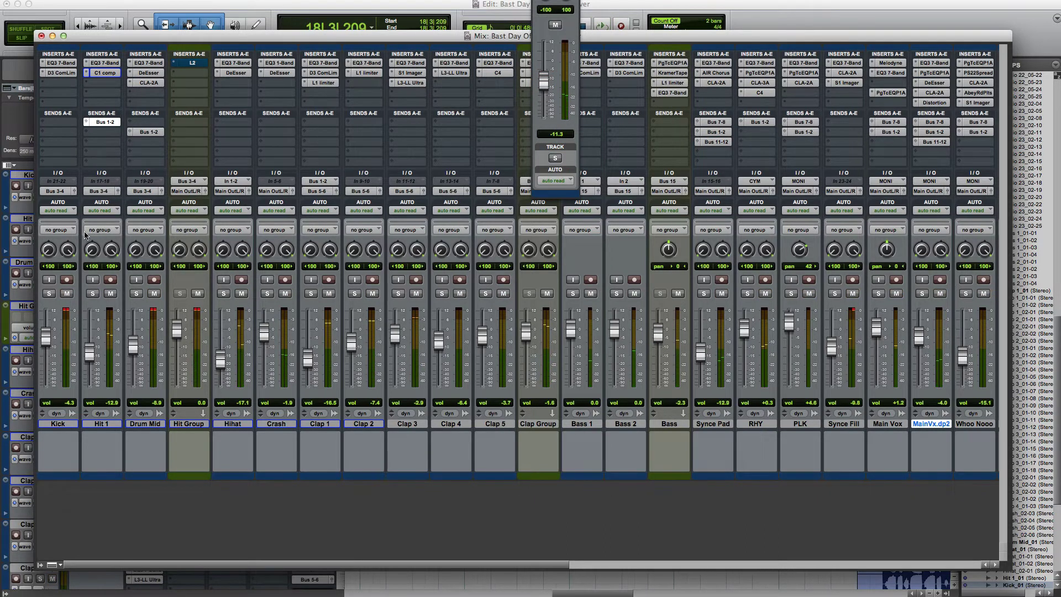
Step: Solo Kick and Hit 1, audition them together, and unsolo both tracks
{"action": "left_click", "coordinate": [49, 294]}
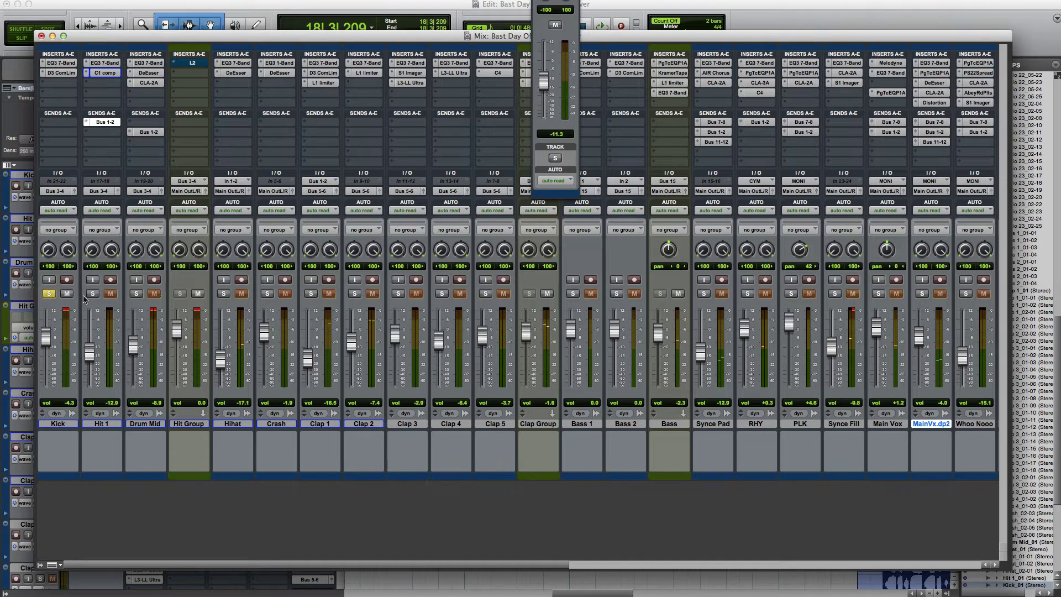
{"action": "left_click", "coordinate": [93, 293]}
{"action": "key", "text": "space"}
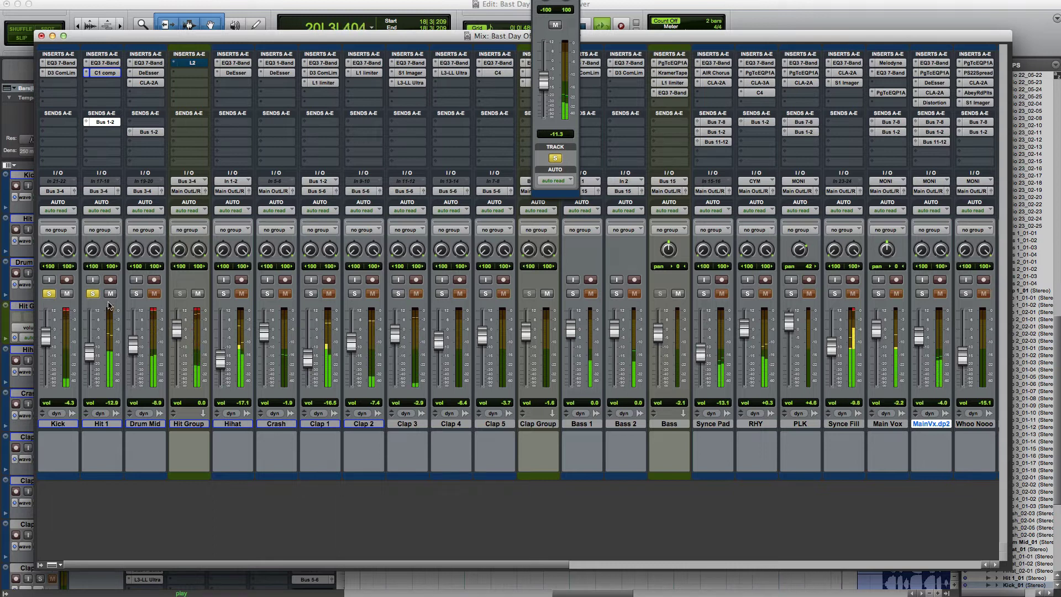
{"action": "key", "text": "space"}
{"action": "left_click", "coordinate": [93, 293]}
{"action": "left_click", "coordinate": [49, 293]}
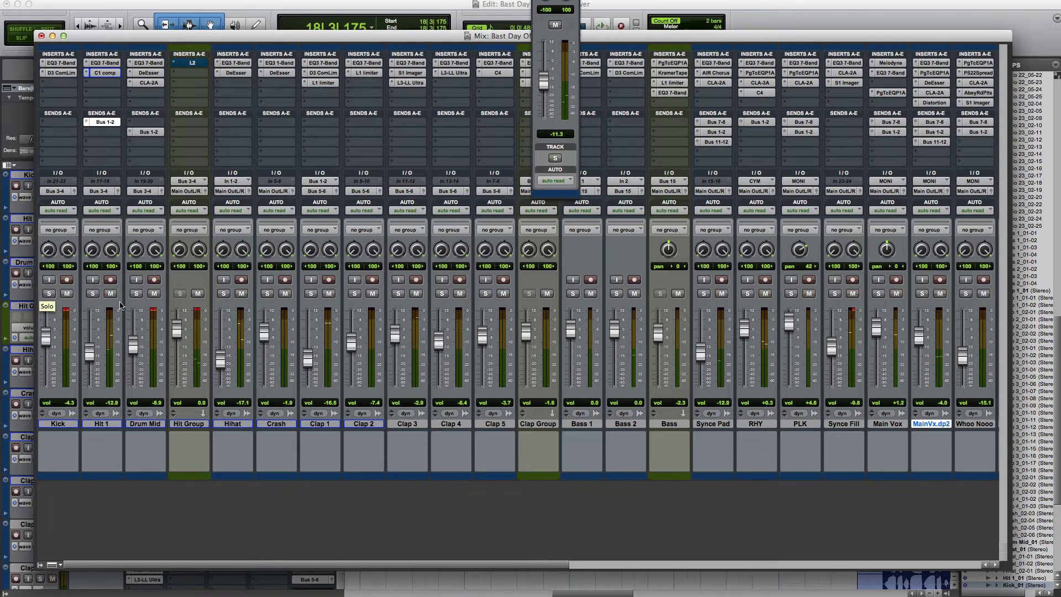
Step: Solo the Drum Mid track and audition it with all its inserts engaged
{"action": "left_click", "coordinate": [136, 293]}
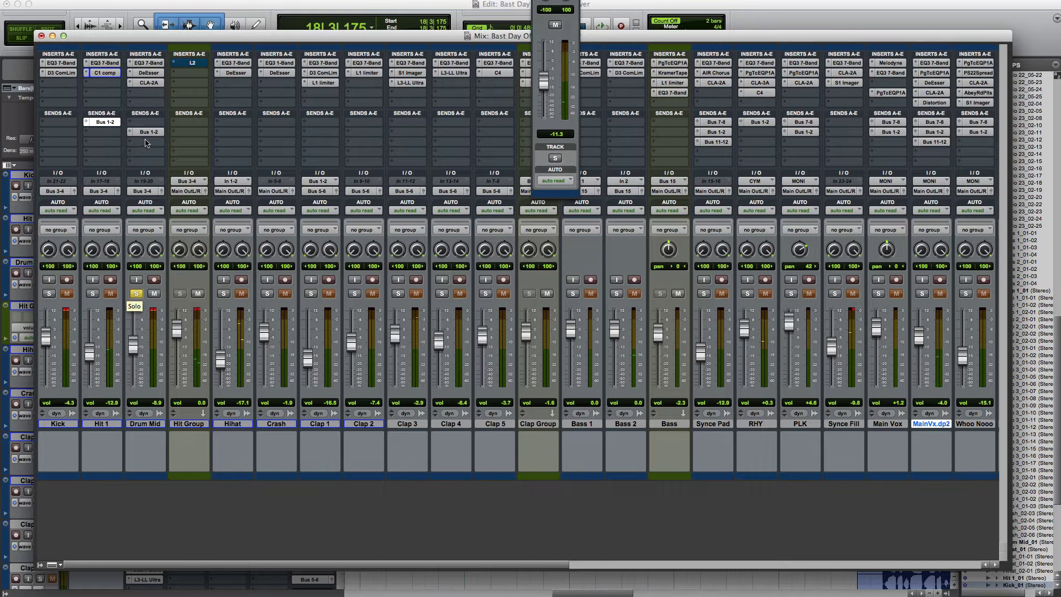
{"action": "key", "text": "space"}
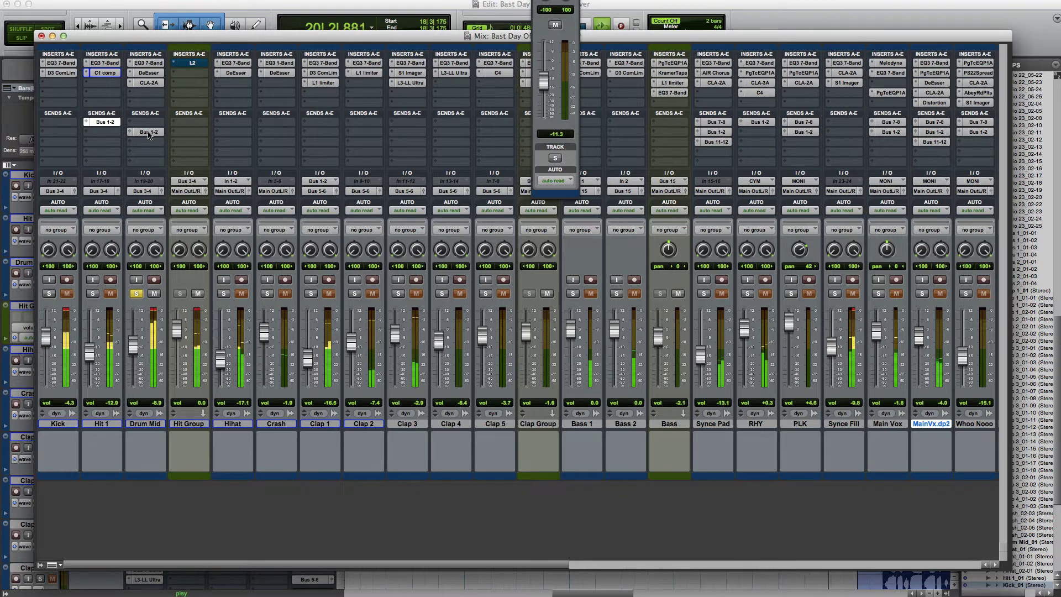
{"action": "key", "text": "space"}
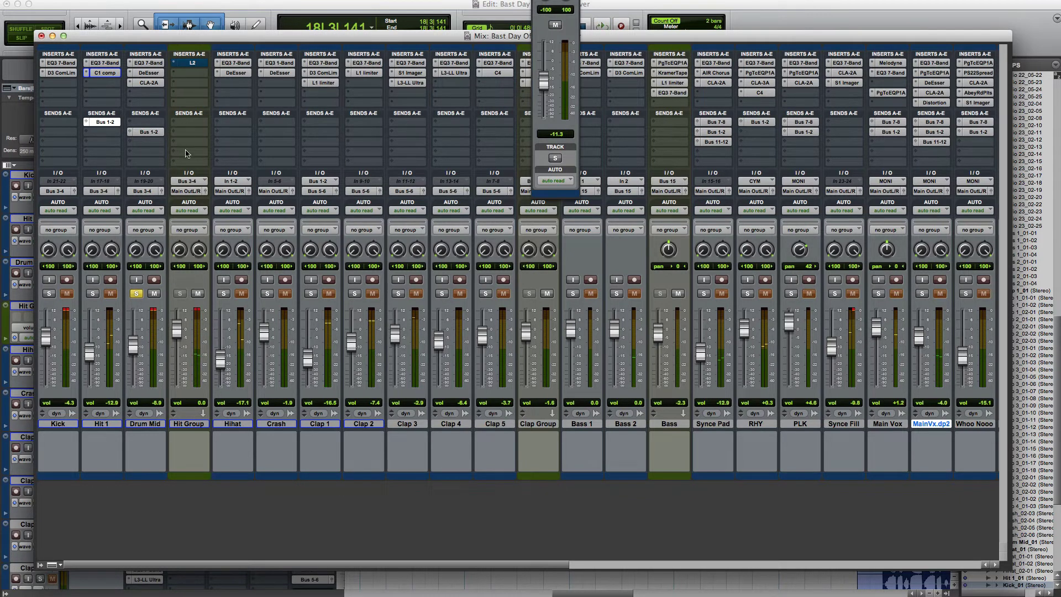
Step: Open the EQ3 7-Band on Drum Mid, audition the track with the EQ engaged and bypassed, and re-engage it
{"action": "left_click", "coordinate": [147, 63]}
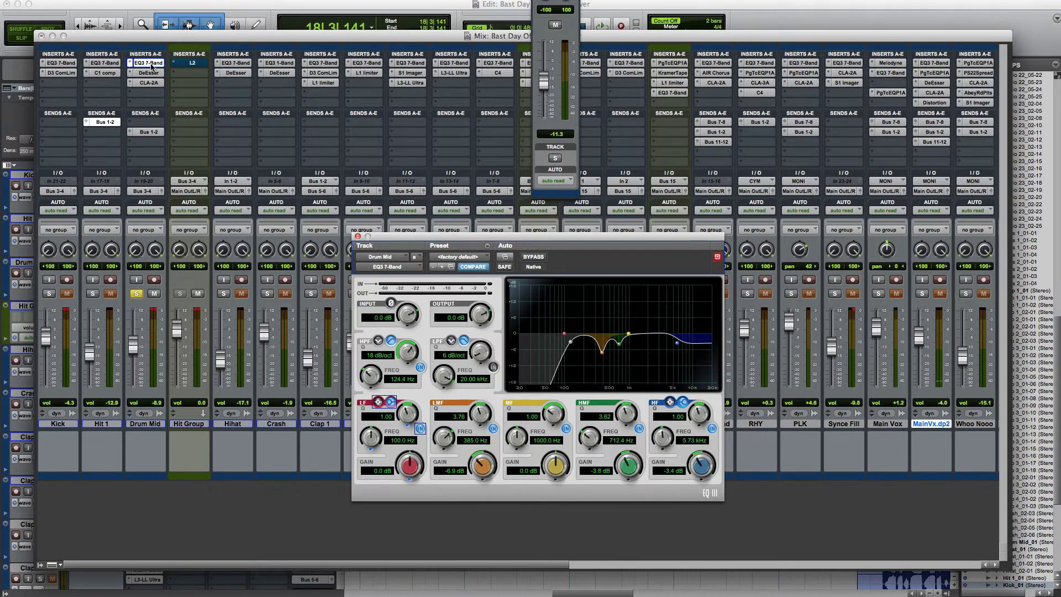
{"action": "key", "text": "space"}
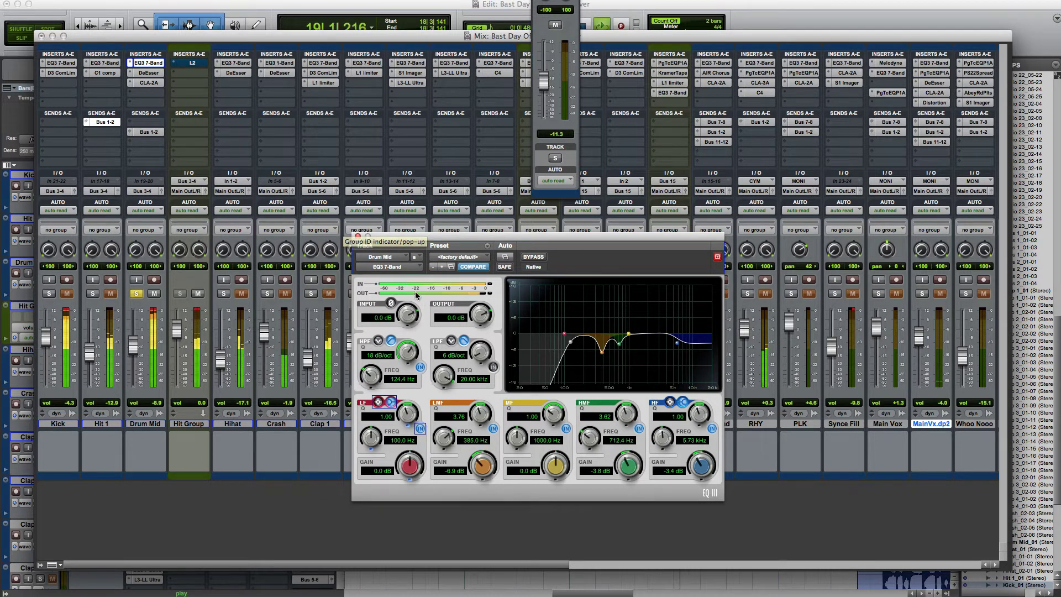
{"action": "left_click", "coordinate": [534, 257]}
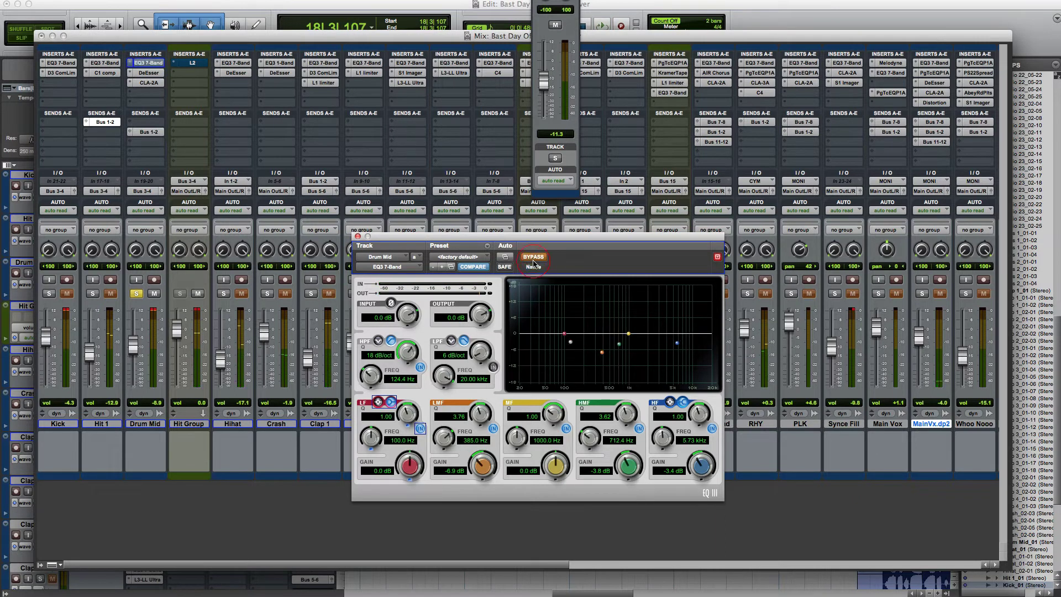
{"action": "key", "text": "space"}
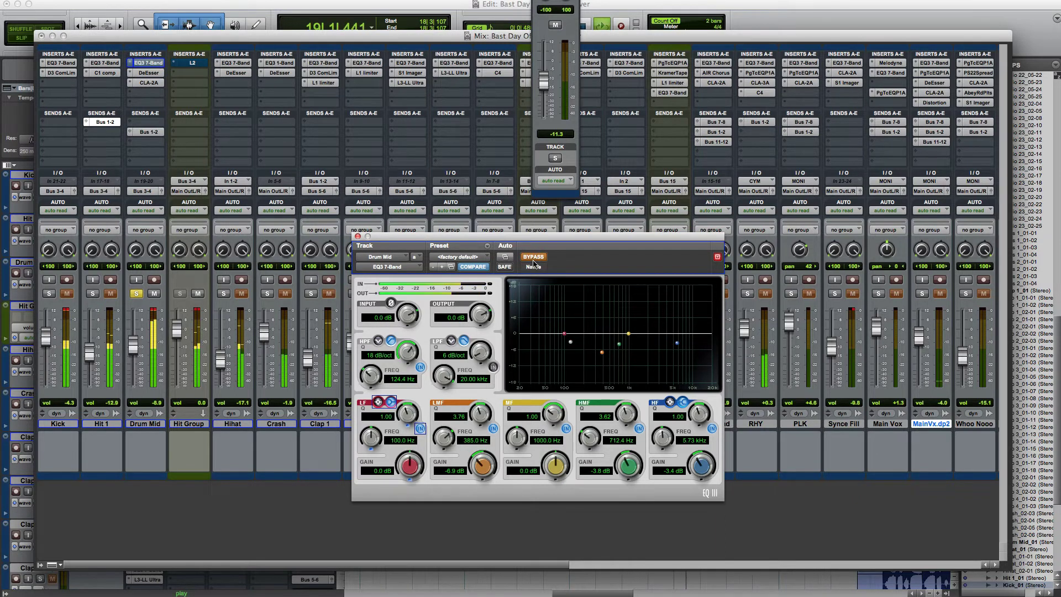
{"action": "key", "text": "space"}
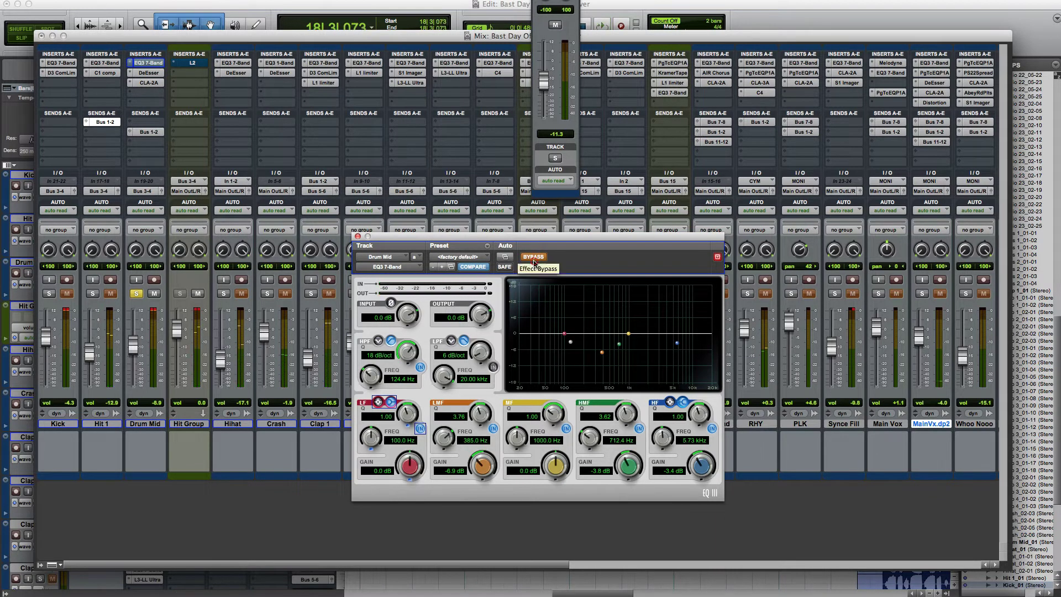
{"action": "left_click", "coordinate": [533, 258]}
Step: Open the DeEsser on Drum Mid and toggle its bypass during playback, leaving it engaged
{"action": "left_click", "coordinate": [149, 73]}
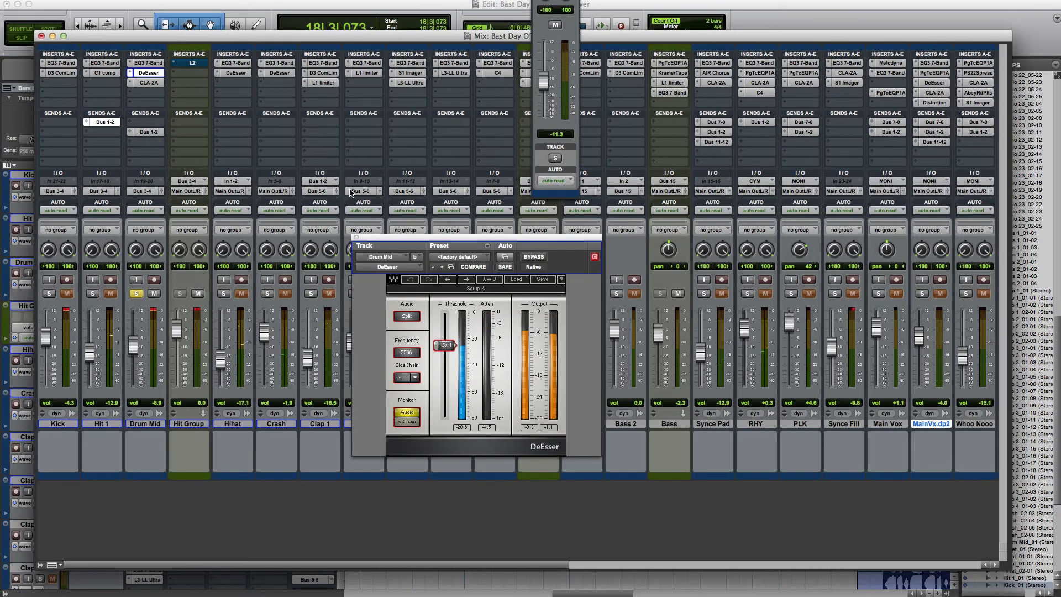
{"action": "key", "text": "space"}
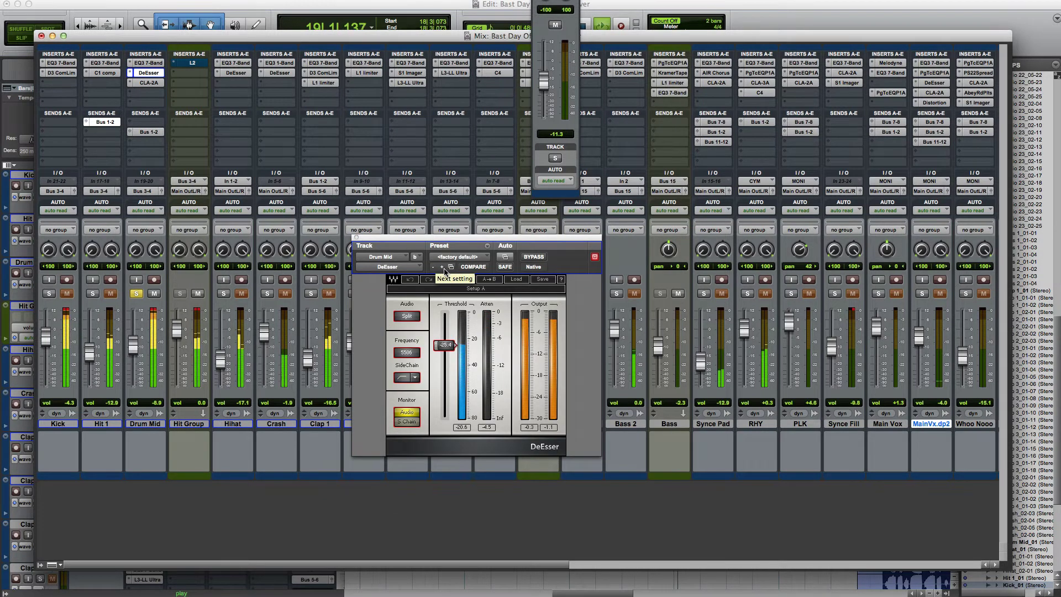
{"action": "left_click", "coordinate": [534, 258]}
{"action": "left_click", "coordinate": [534, 258]}
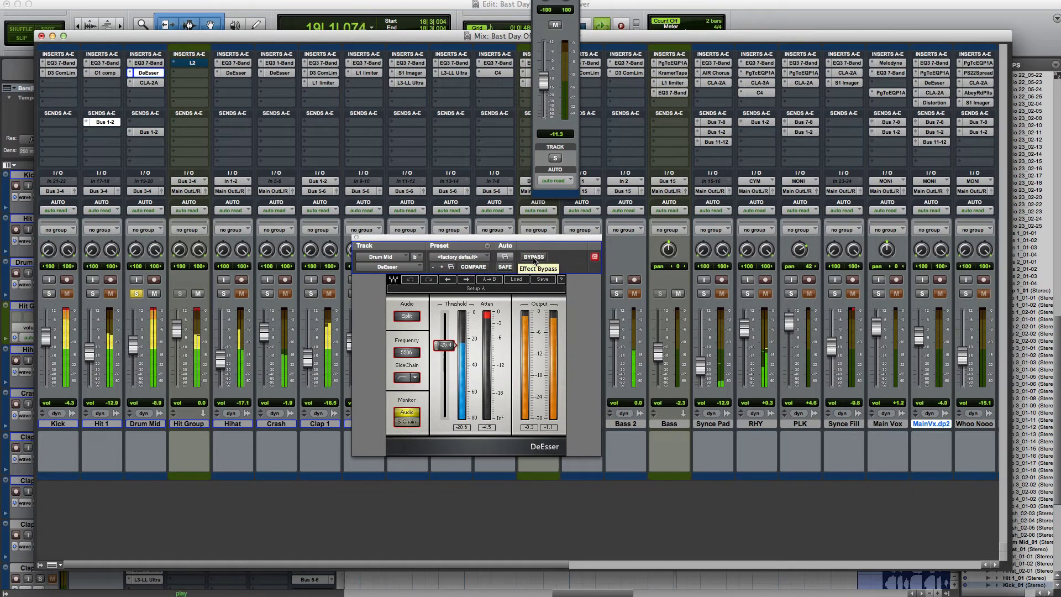
{"action": "key", "text": "space"}
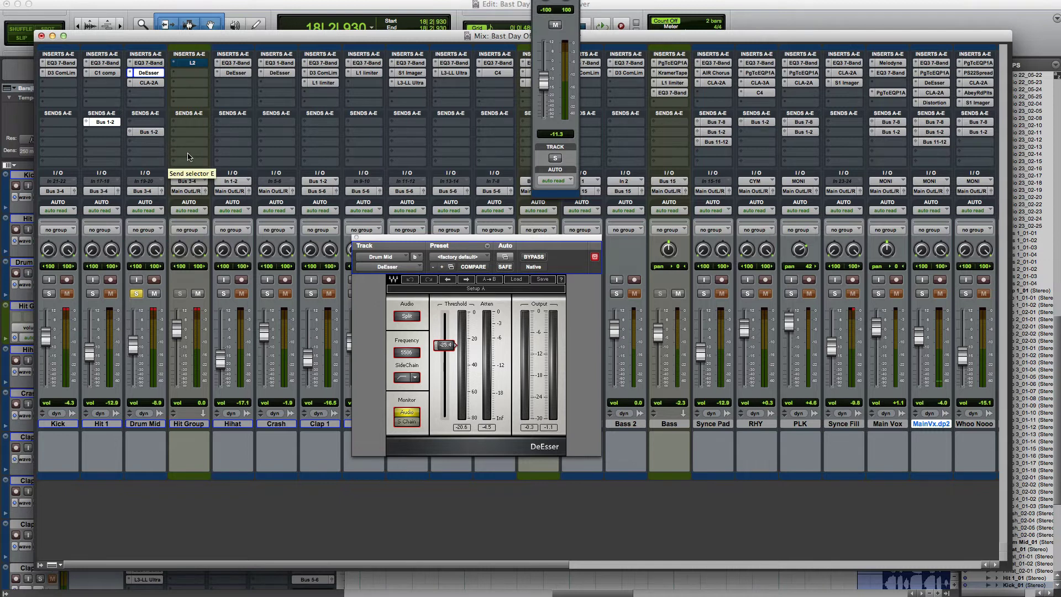
Step: Open the CLA-2A compressor on Drum Mid and audition the track with it engaged
{"action": "left_click", "coordinate": [147, 83]}
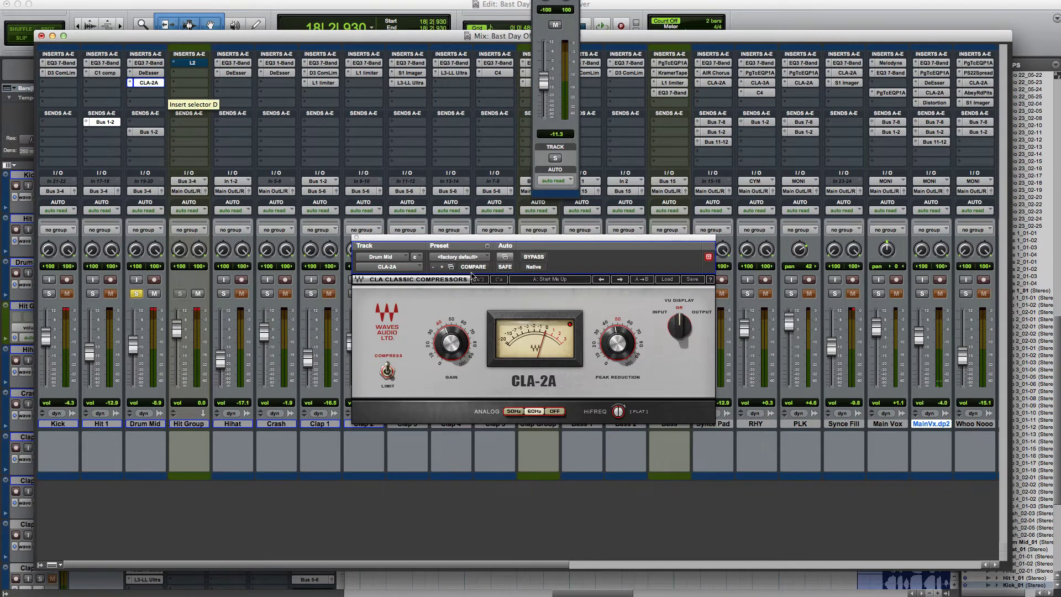
{"action": "key", "text": "space"}
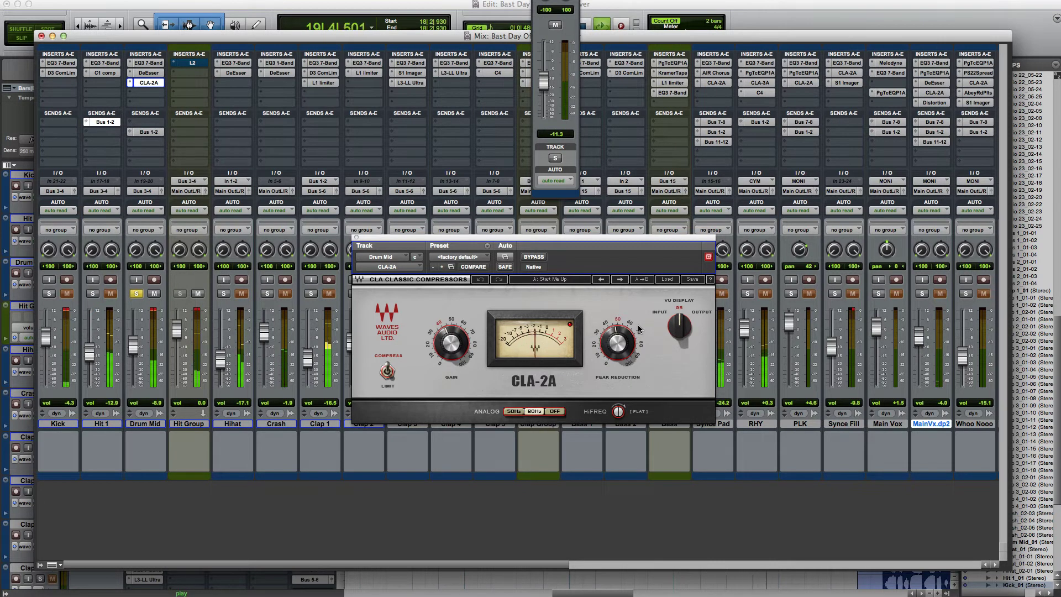
{"action": "key", "text": "space"}
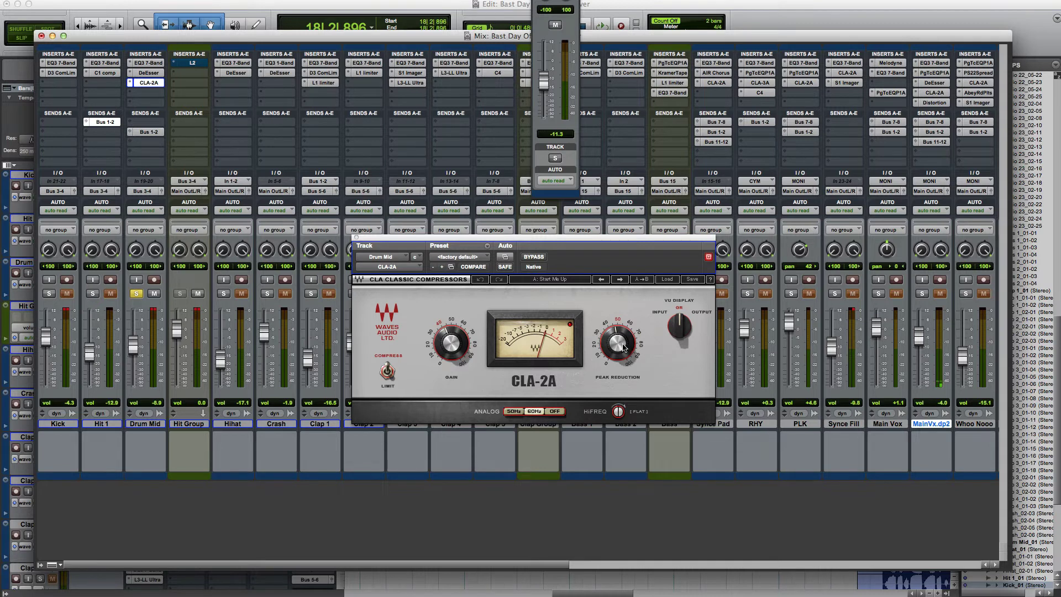
Step: Vary the peak reduction of Drum Mid's CLA-2A down and back up while auditioning the track
{"action": "left_click_drag", "start_coordinate": [624, 348], "coordinate": [623, 344]}
{"action": "key", "text": "space"}
{"action": "left_click_drag", "start_coordinate": [615, 350], "coordinate": [614, 360]}
{"action": "key", "text": "space"}
{"action": "left_click_drag", "start_coordinate": [617, 352], "coordinate": [617, 332]}
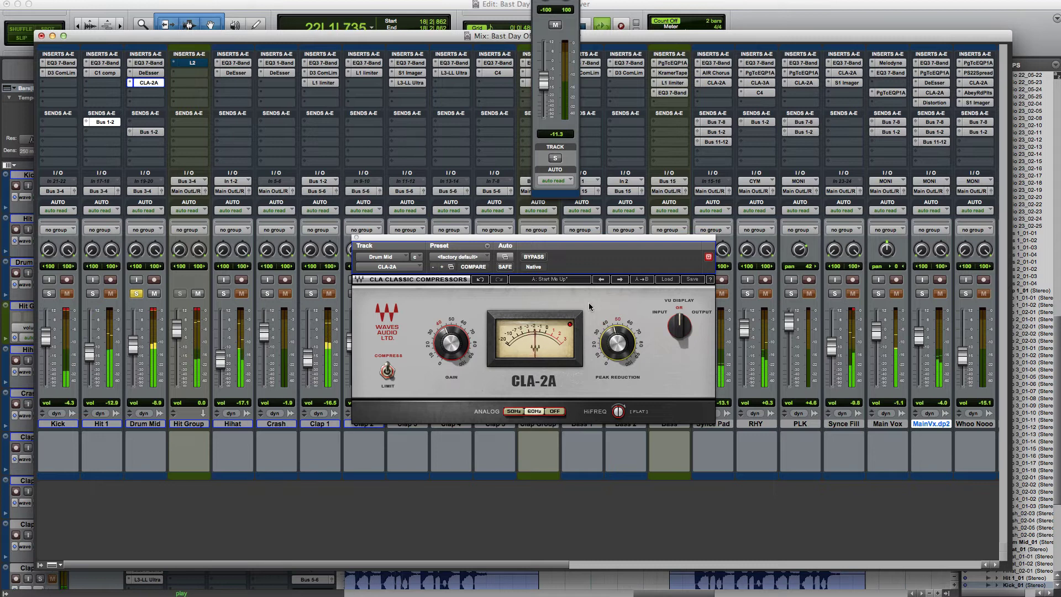
Step: Compare Drum Mid with the CLA-2A bypassed and engaged during playback, and close the compressor with it engaged
{"action": "left_click", "coordinate": [534, 258]}
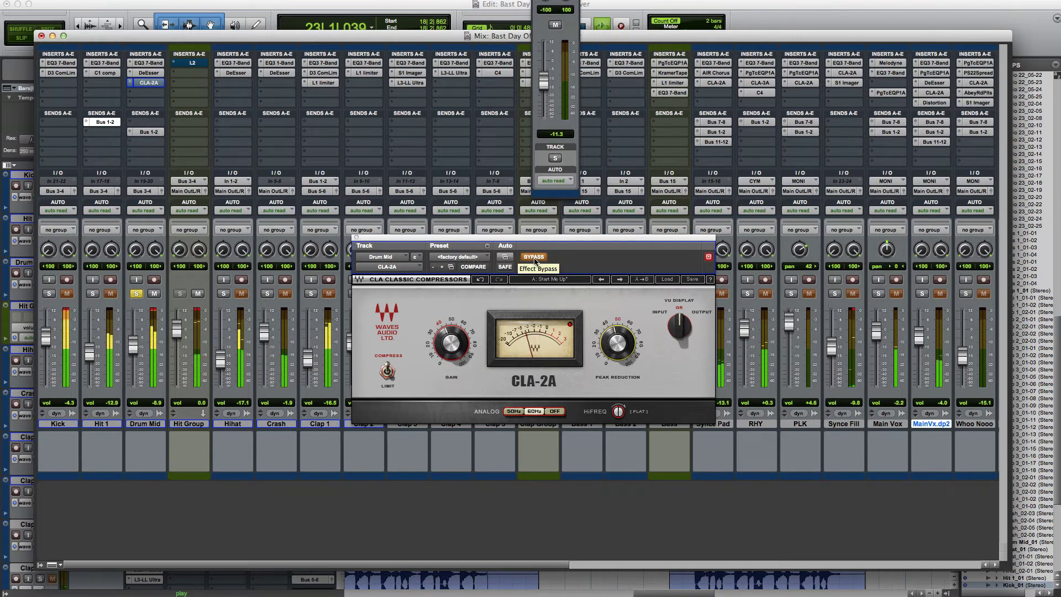
{"action": "left_click", "coordinate": [534, 258]}
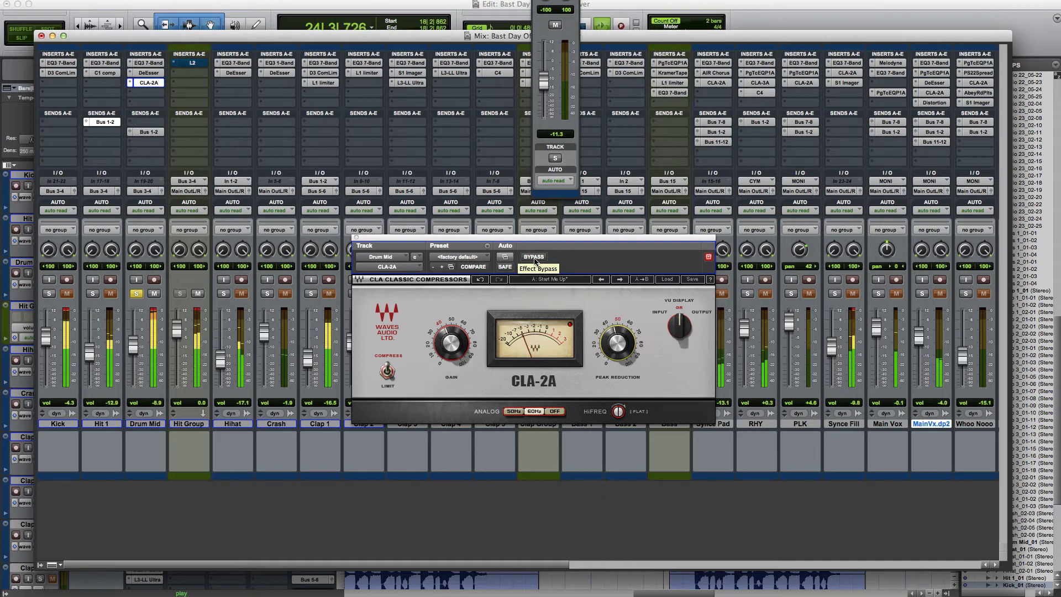
{"action": "mouse_move", "coordinate": [610, 347]}
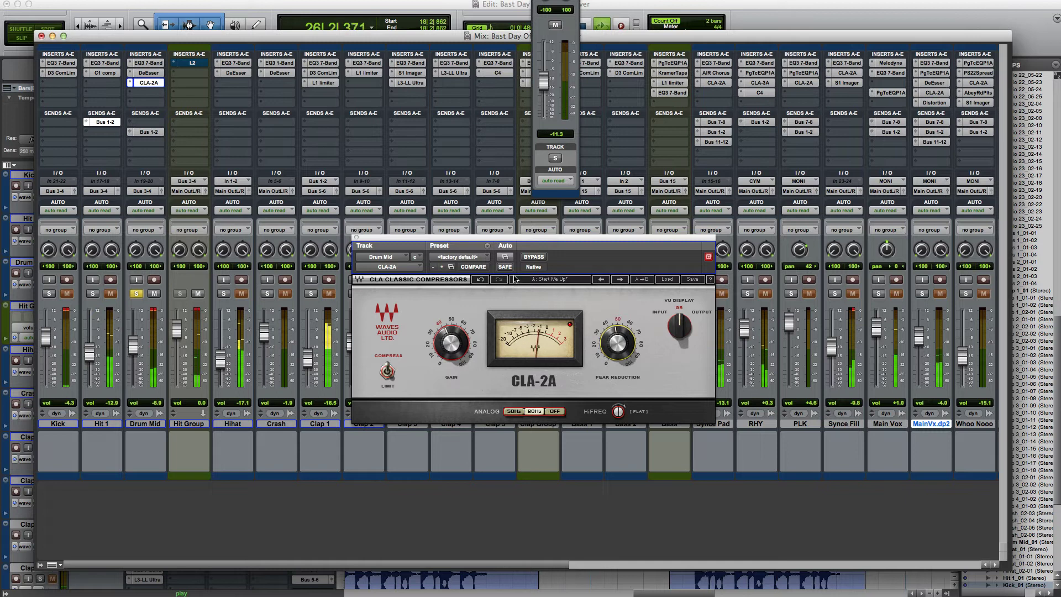
{"action": "key", "text": "space"}
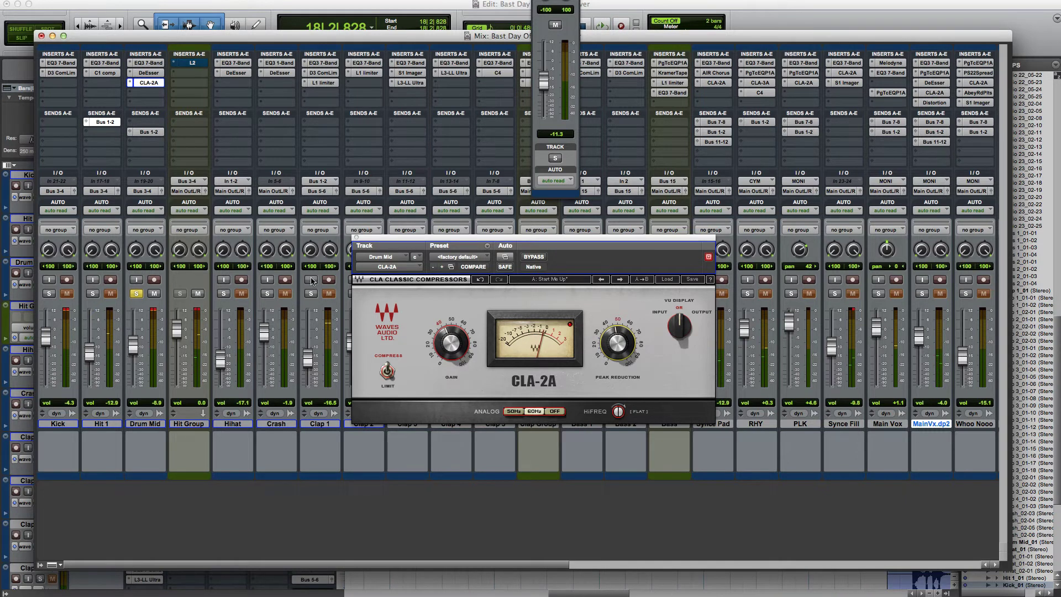
{"action": "left_click", "coordinate": [356, 238]}
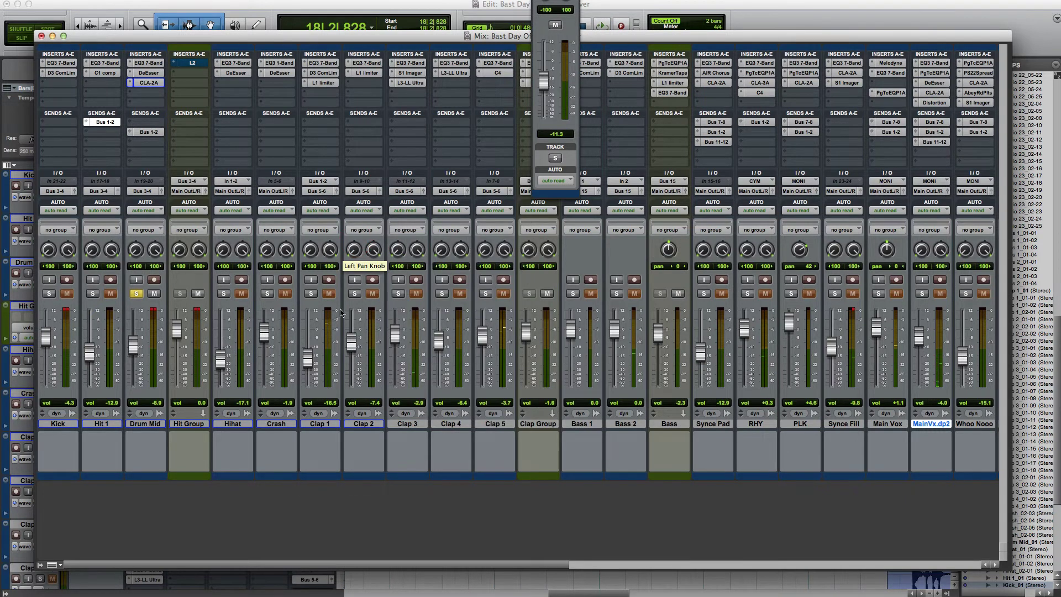
Step: Open Drum Mid's Bus 1-2 send, and solo Kick, Hit 1 and Drum Mid to audition them together
{"action": "left_click", "coordinate": [150, 135]}
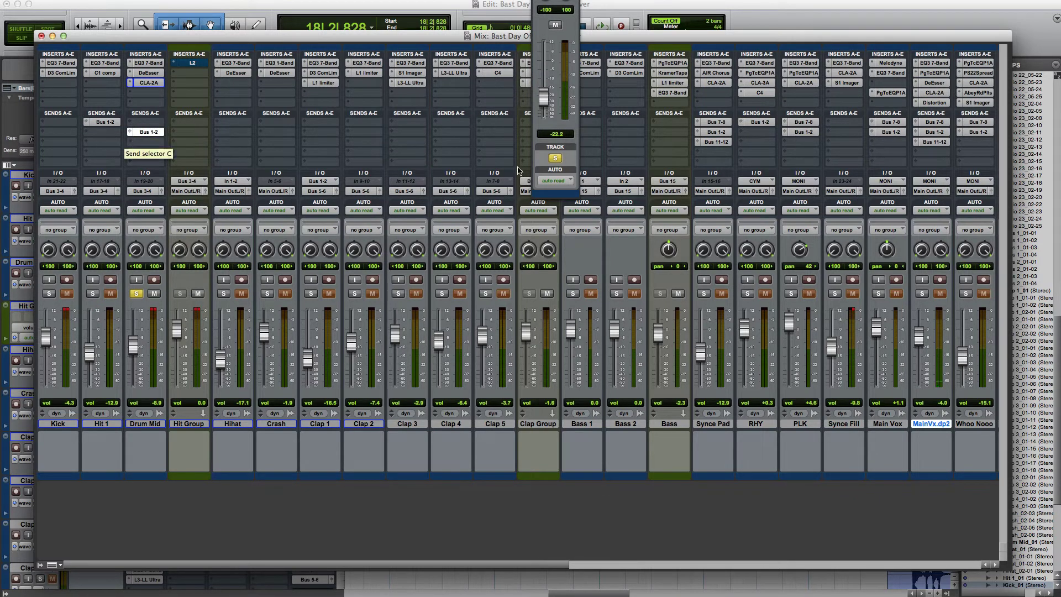
{"action": "left_click", "coordinate": [555, 158]}
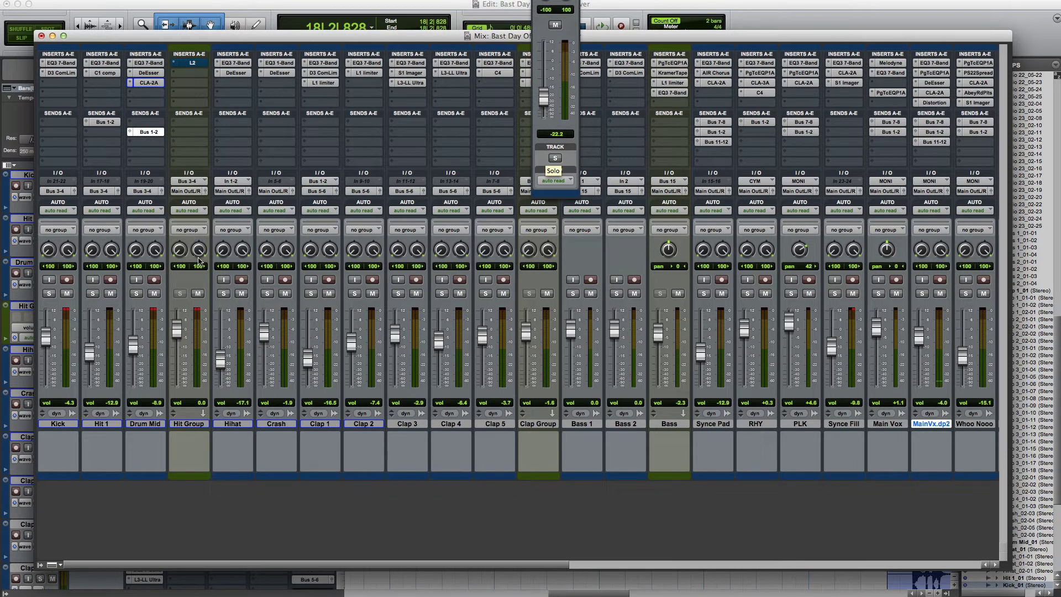
{"action": "left_click", "coordinate": [137, 293]}
{"action": "left_click", "coordinate": [93, 295]}
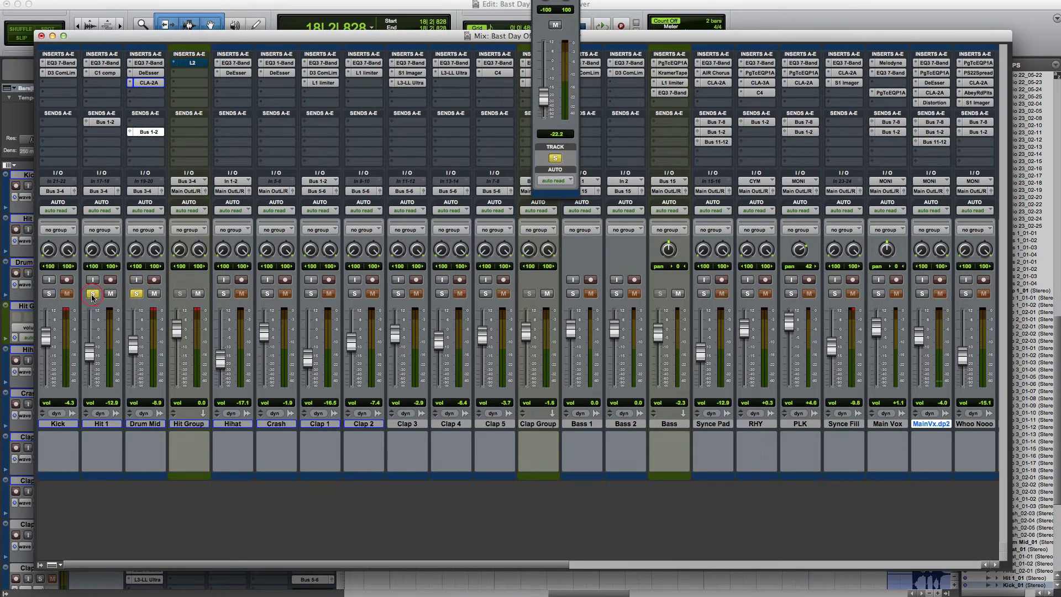
{"action": "left_click", "coordinate": [48, 294]}
{"action": "key", "text": "space"}
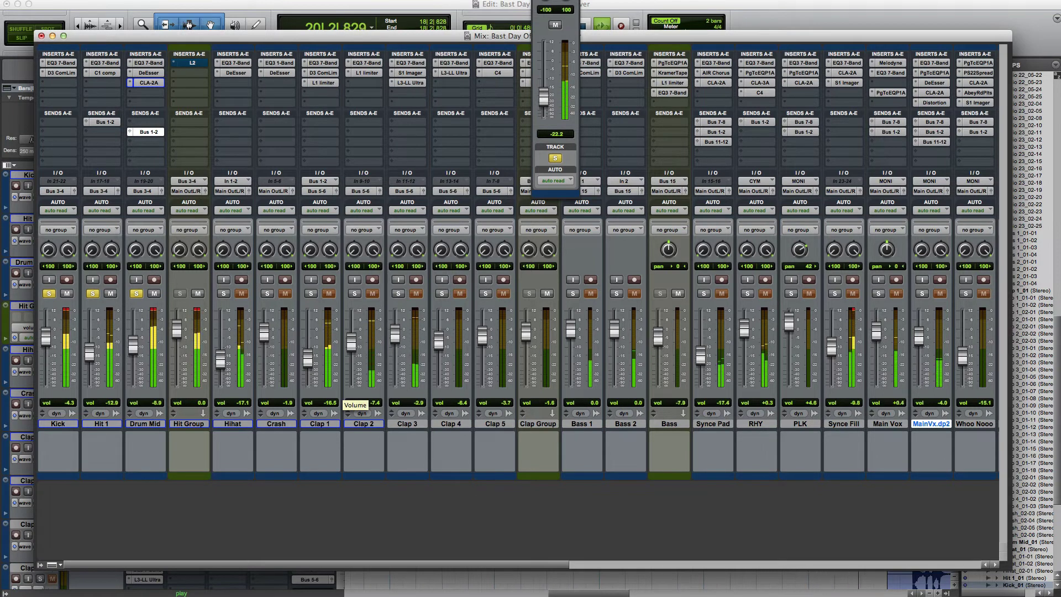
Step: Move Drum Mid's Bus 1-2 send window clear, close it and stop playback
{"action": "left_click_drag", "start_coordinate": [555, 0], "coordinate": [493, 81]}
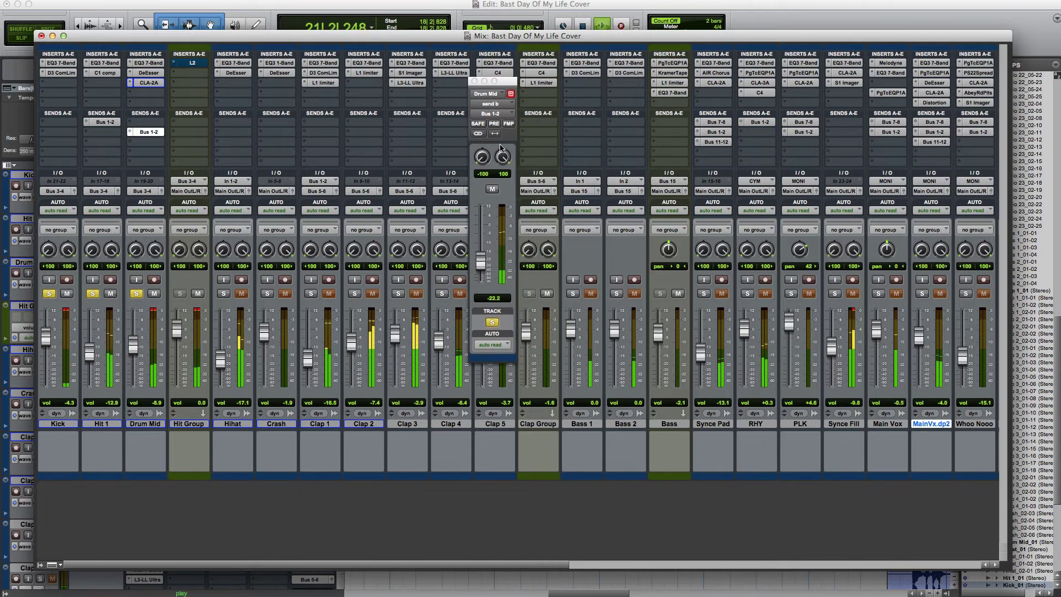
{"action": "left_click", "coordinate": [474, 81]}
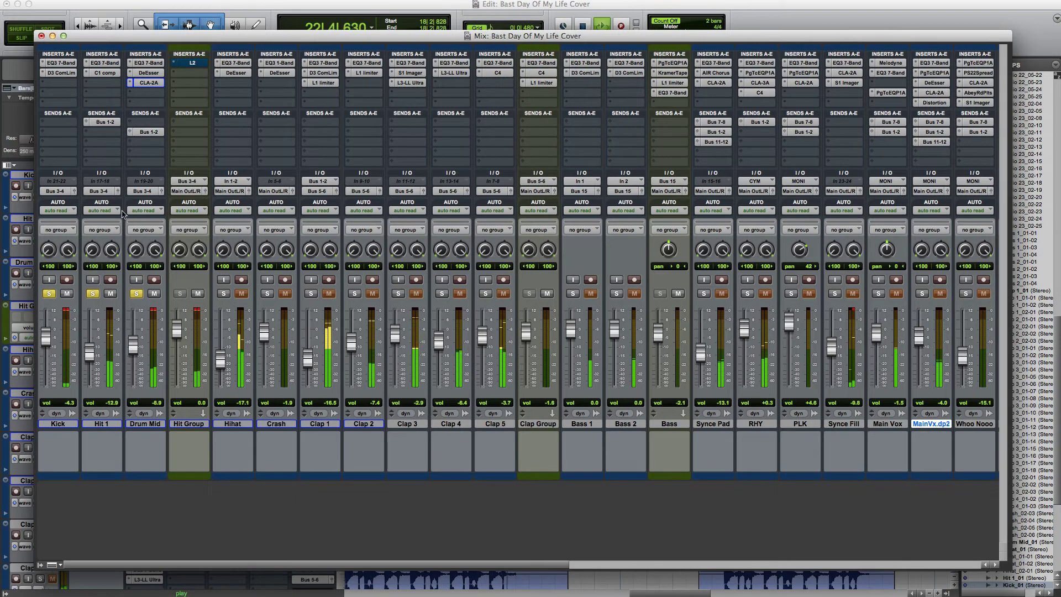
{"action": "key", "text": "space"}
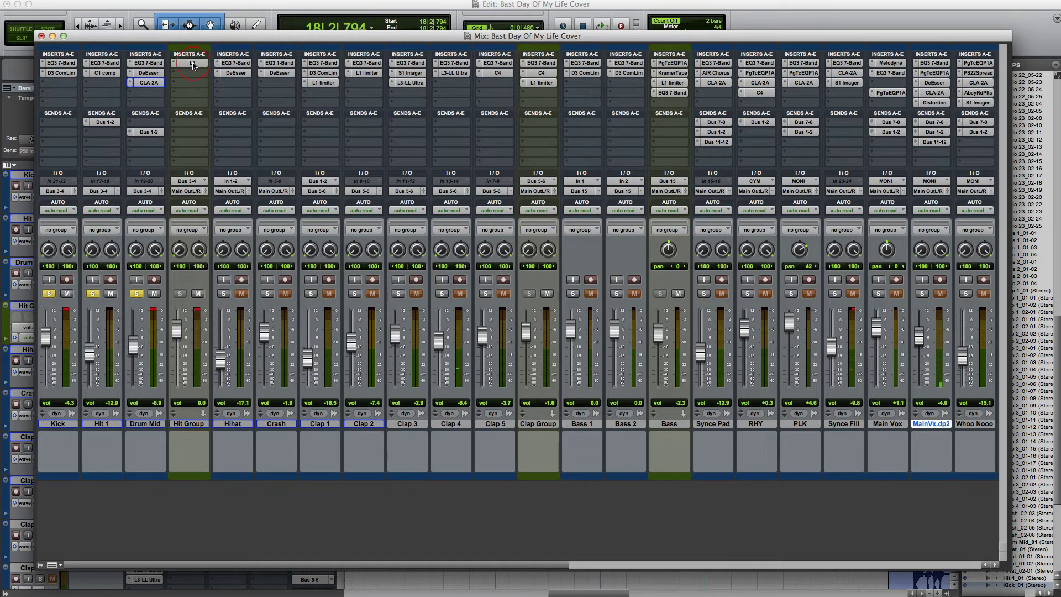
Step: Open the L2 limiter on Hit Group and audition the soloed drums with it bypassed and engaged
{"action": "left_click", "coordinate": [192, 66]}
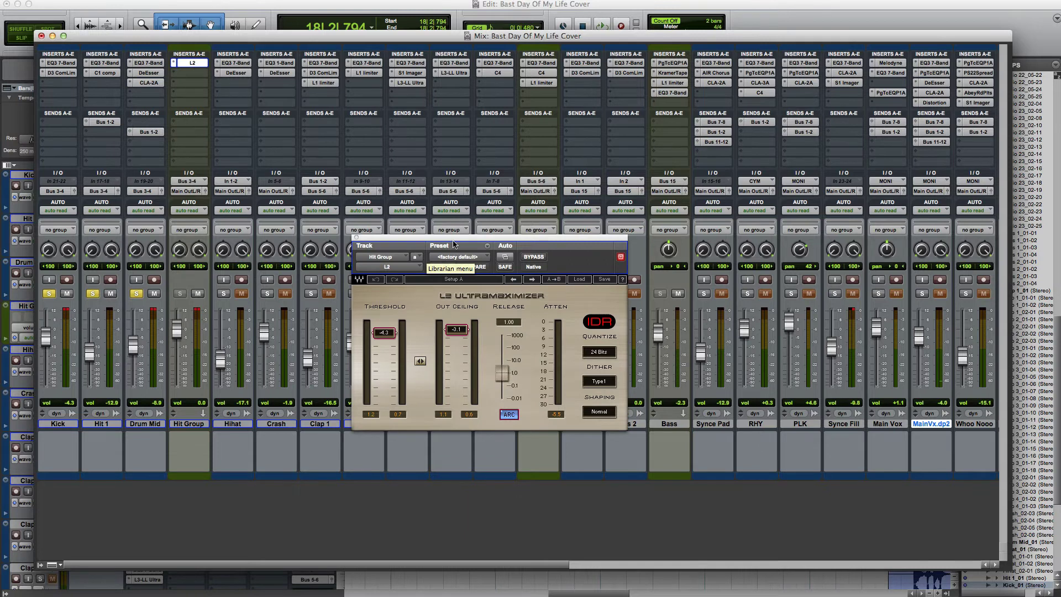
{"action": "left_click_drag", "start_coordinate": [453, 244], "coordinate": [482, 242]}
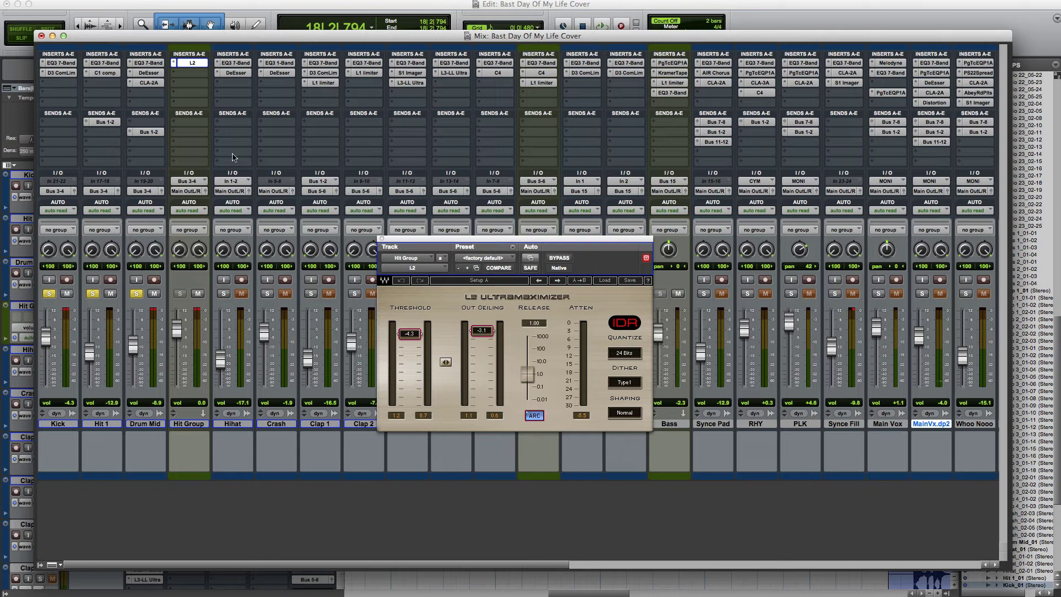
{"action": "left_click", "coordinate": [558, 258]}
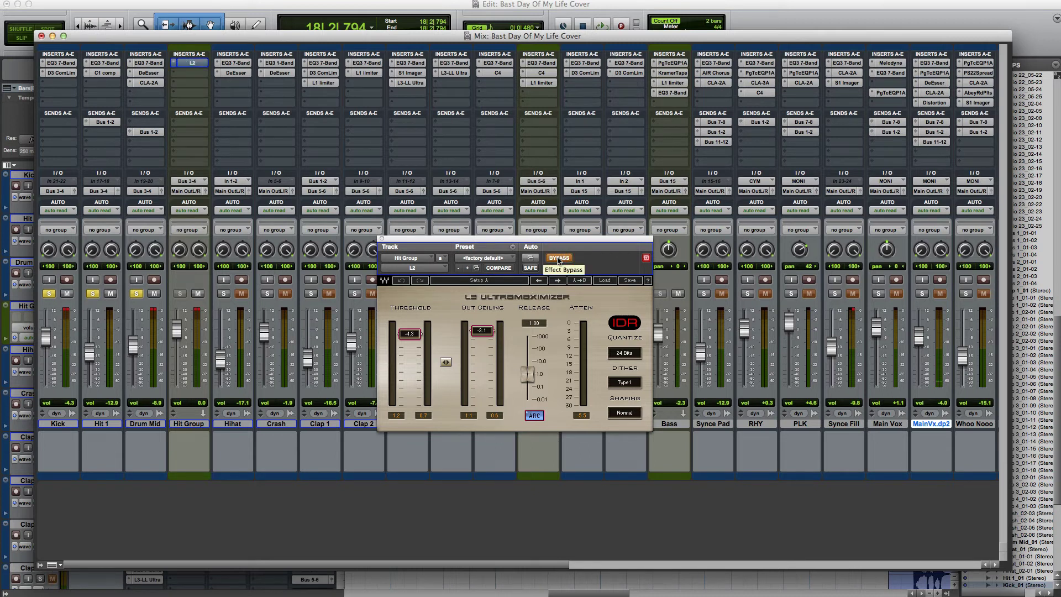
{"action": "key", "text": "space"}
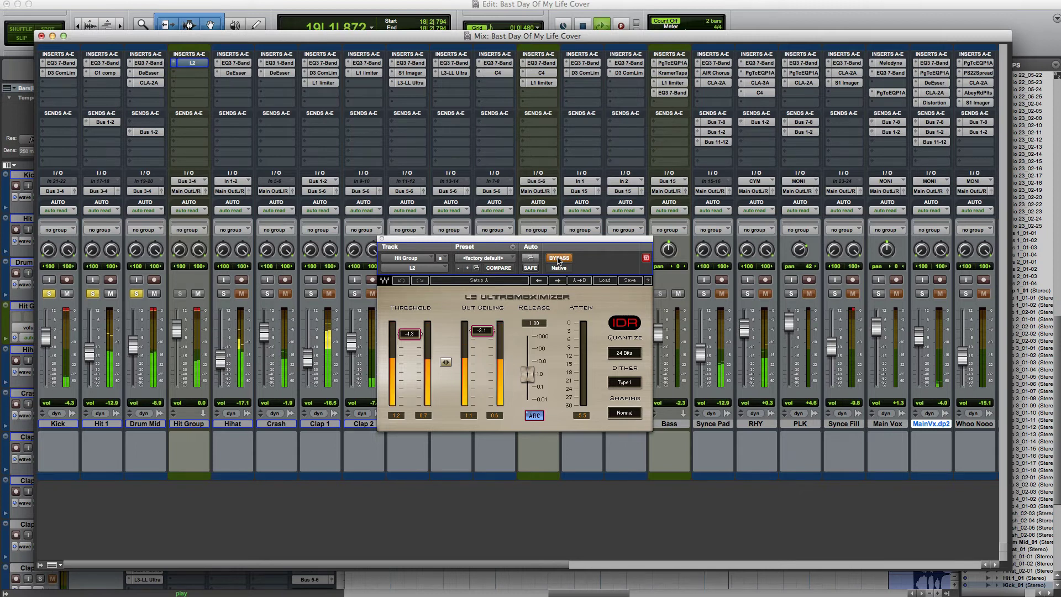
{"action": "left_click", "coordinate": [558, 258]}
{"action": "key", "text": "space"}
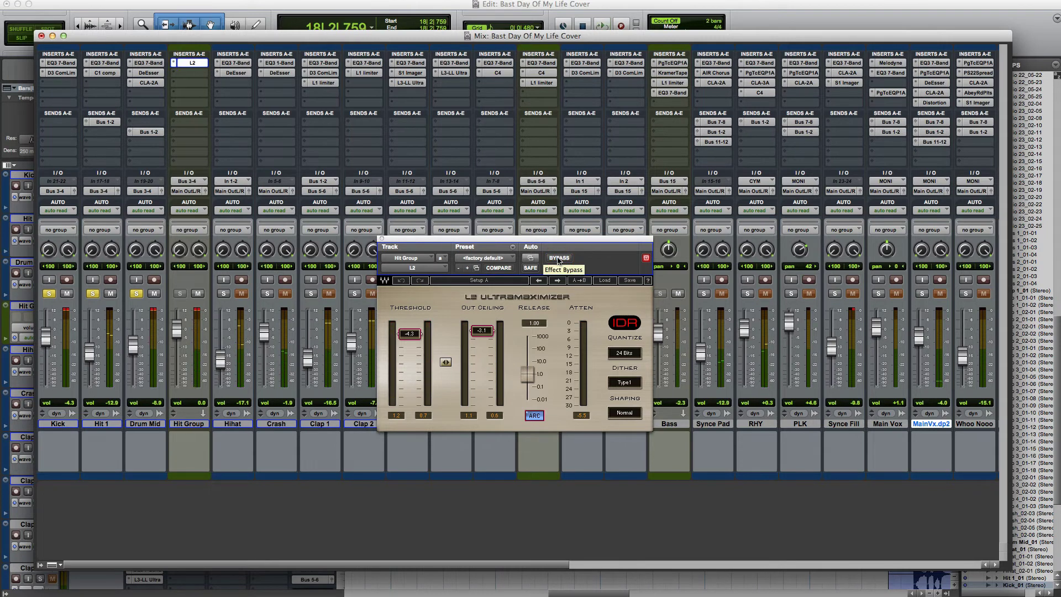
{"action": "key", "text": "space"}
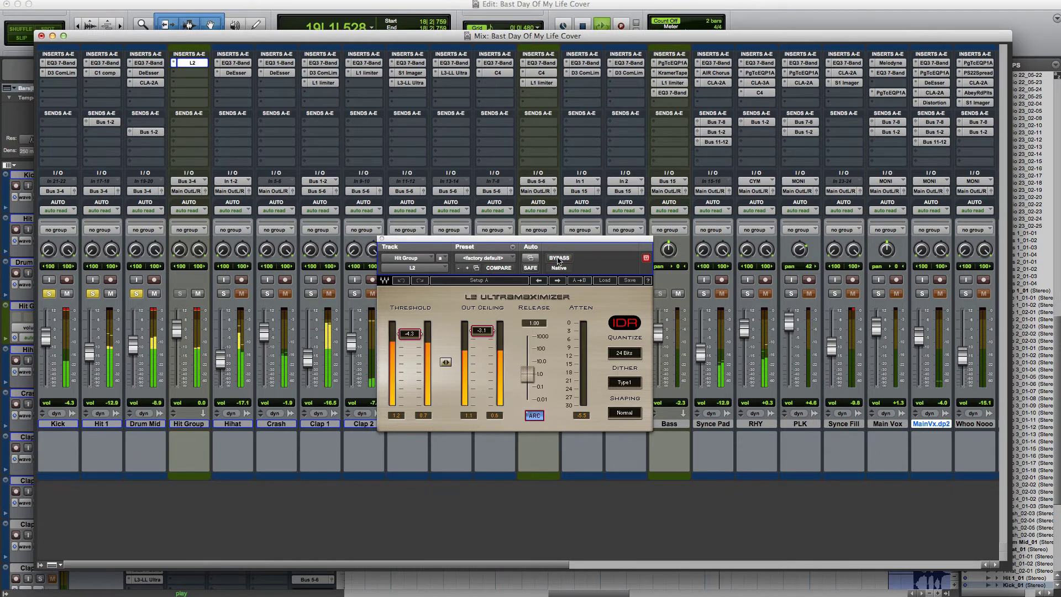
{"action": "key", "text": "space"}
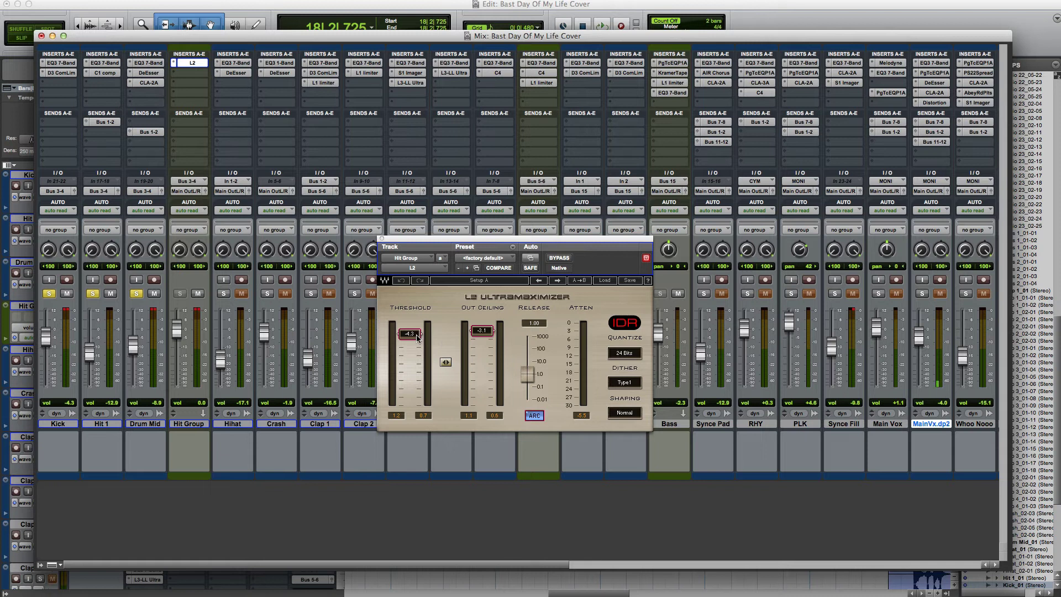
Step: Set the Hit Group L2's threshold to -5.7 and its out ceiling to -3.4 while the soloed drums play
{"action": "key", "text": "space"}
{"action": "mouse_move", "coordinate": [417, 338]}
{"action": "left_mouse_down"}
{"action": "mouse_move", "coordinate": [417, 363]}
{"action": "mouse_move", "coordinate": [417, 342]}
{"action": "left_mouse_up"}
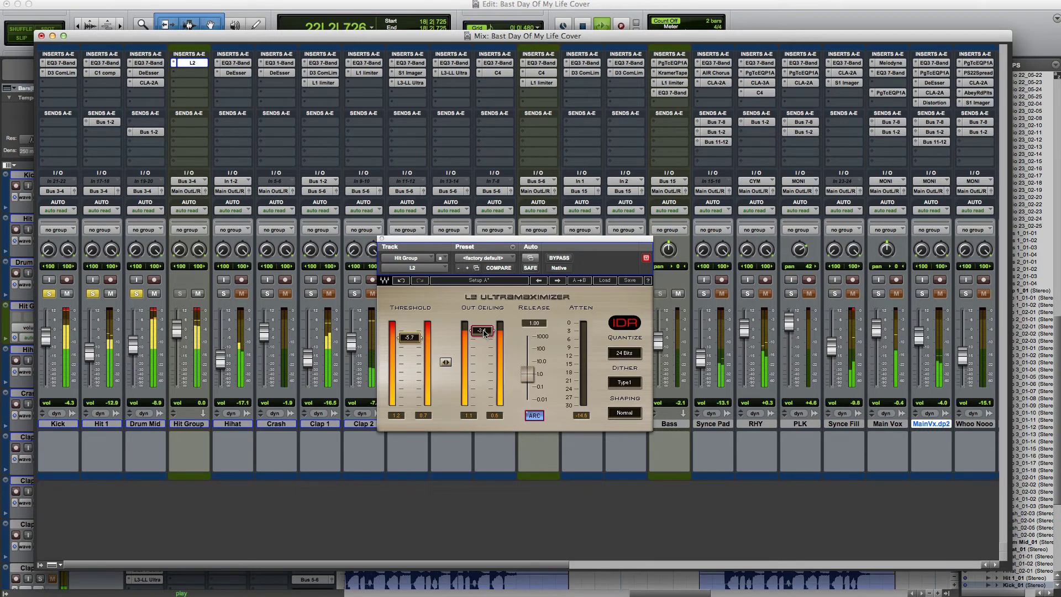
{"action": "mouse_move", "coordinate": [483, 332]}
{"action": "left_mouse_down"}
{"action": "mouse_move", "coordinate": [483, 379]}
{"action": "mouse_move", "coordinate": [482, 330]}
{"action": "left_mouse_up"}
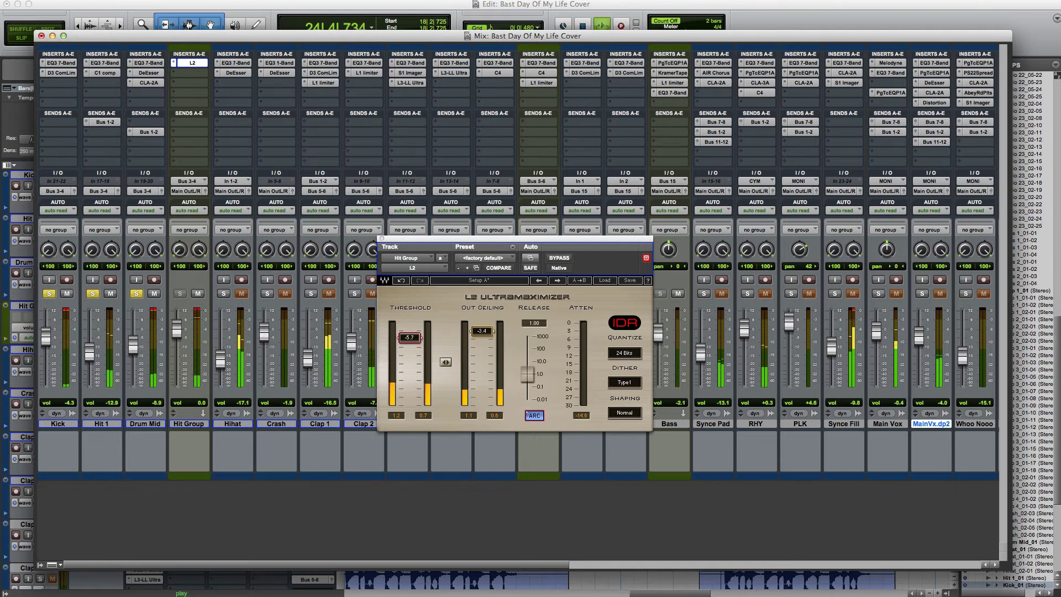
Step: Compare the soloed drums with the adjusted Hit Group L2 bypassed and engaged during playback
{"action": "left_click", "coordinate": [558, 258]}
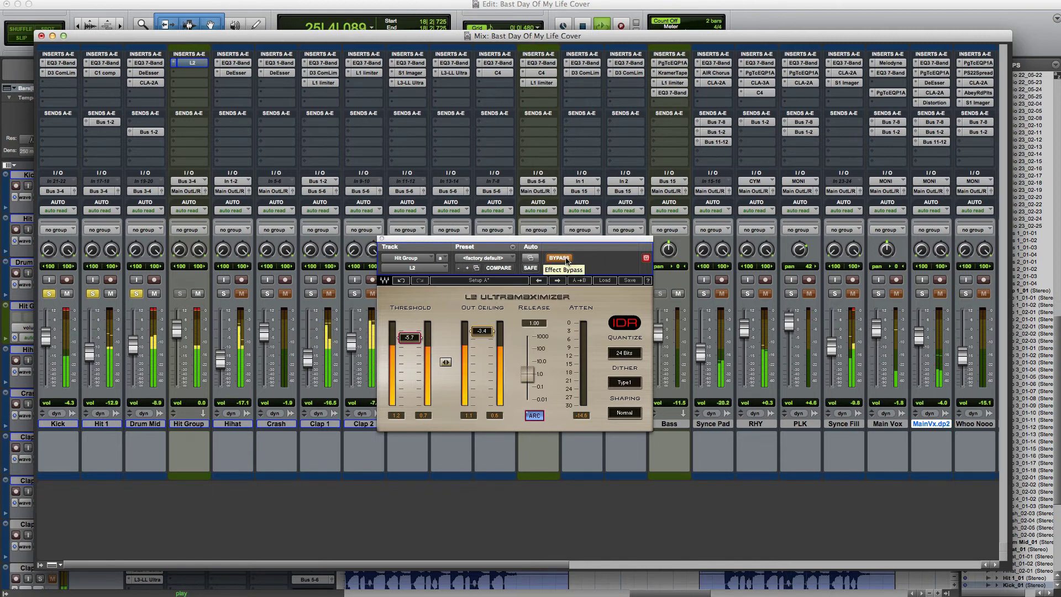
{"action": "key", "text": "space"}
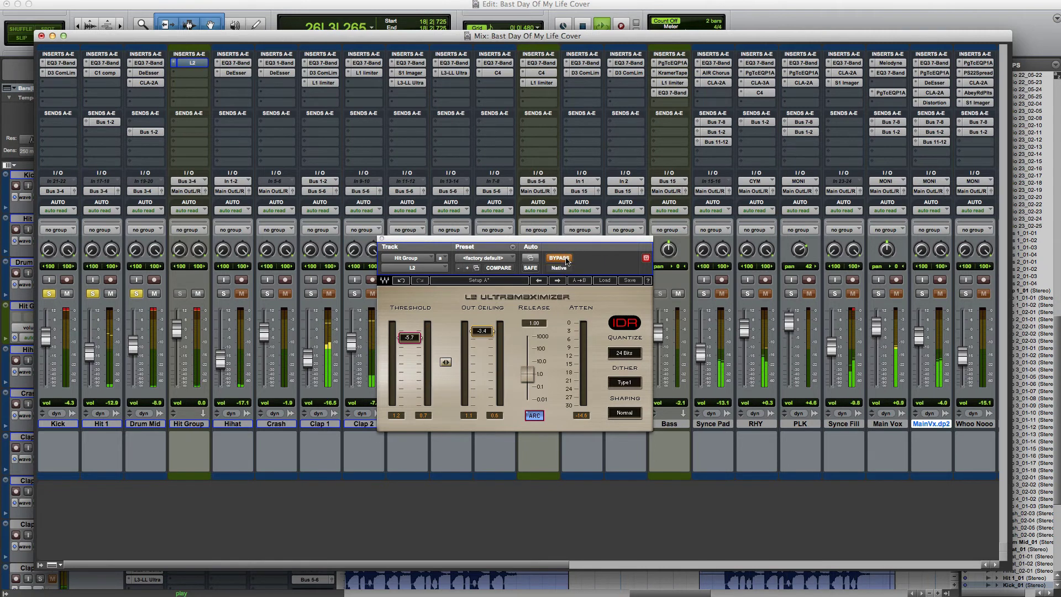
{"action": "key", "text": "space"}
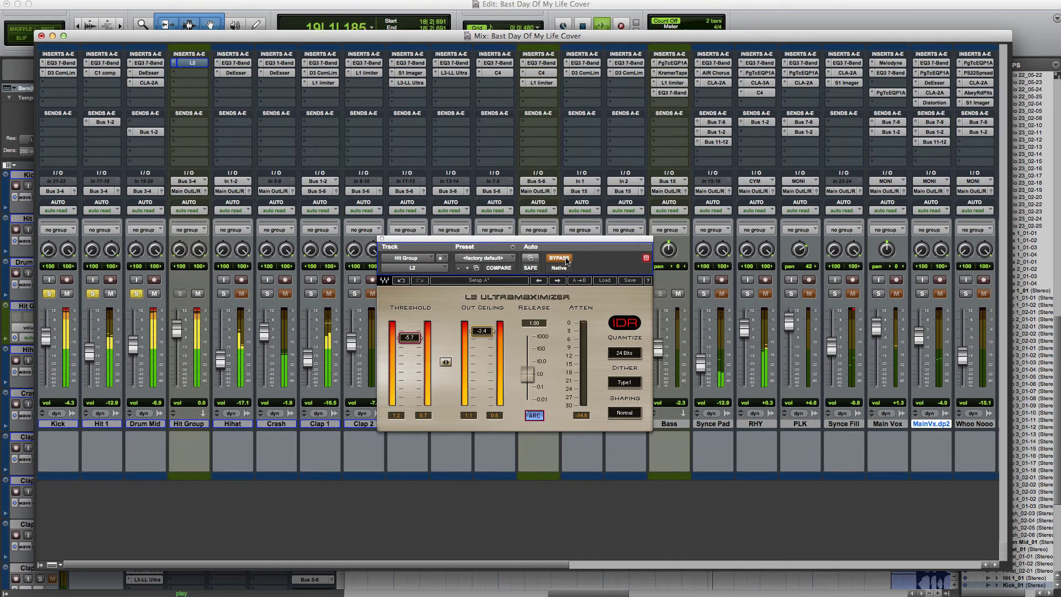
{"action": "left_click", "coordinate": [559, 258]}
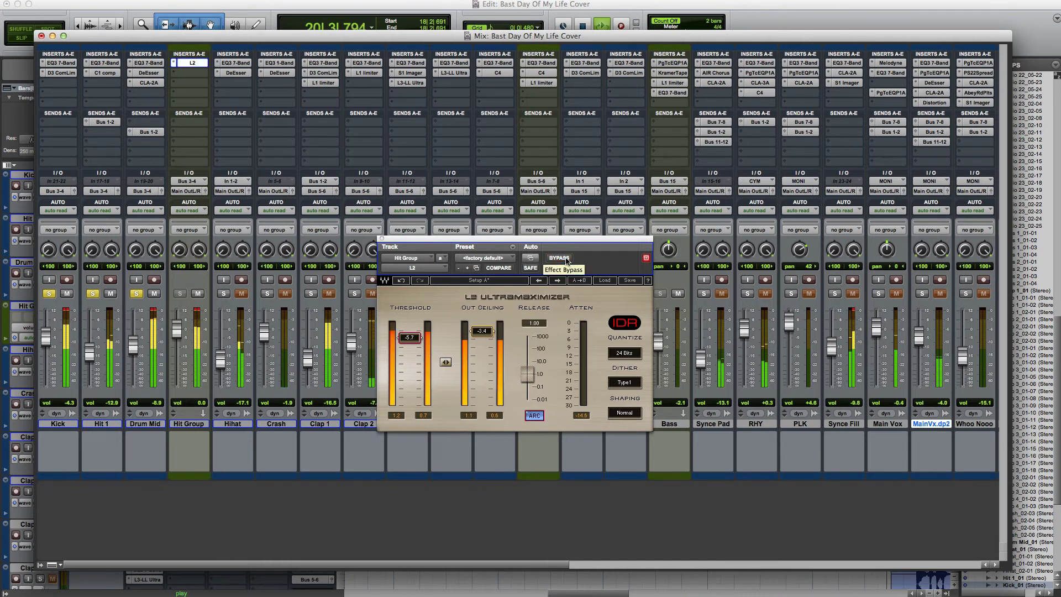
{"action": "left_click", "coordinate": [559, 258]}
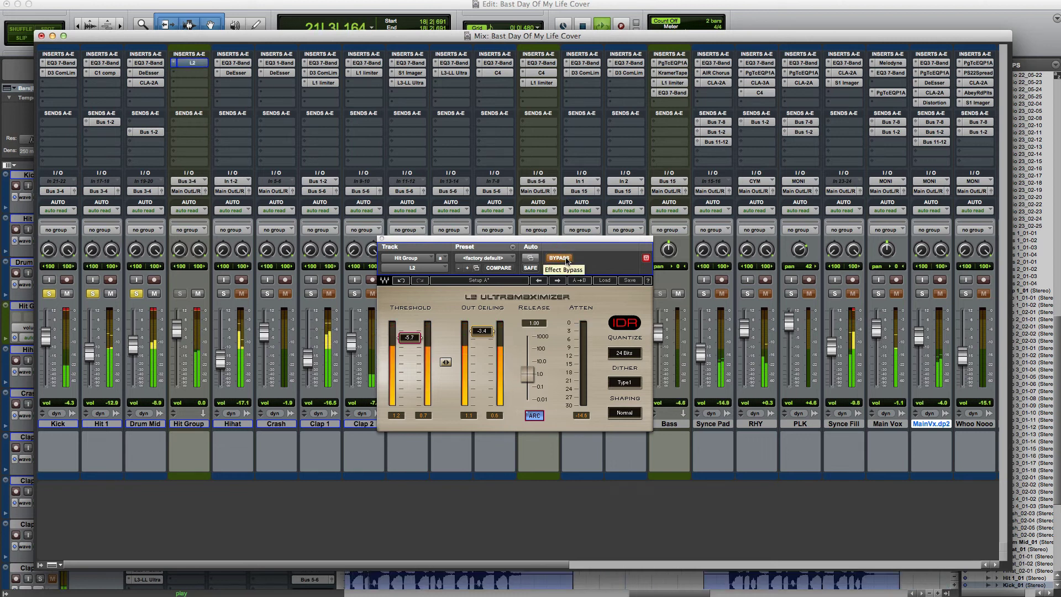
{"action": "left_click", "coordinate": [565, 259]}
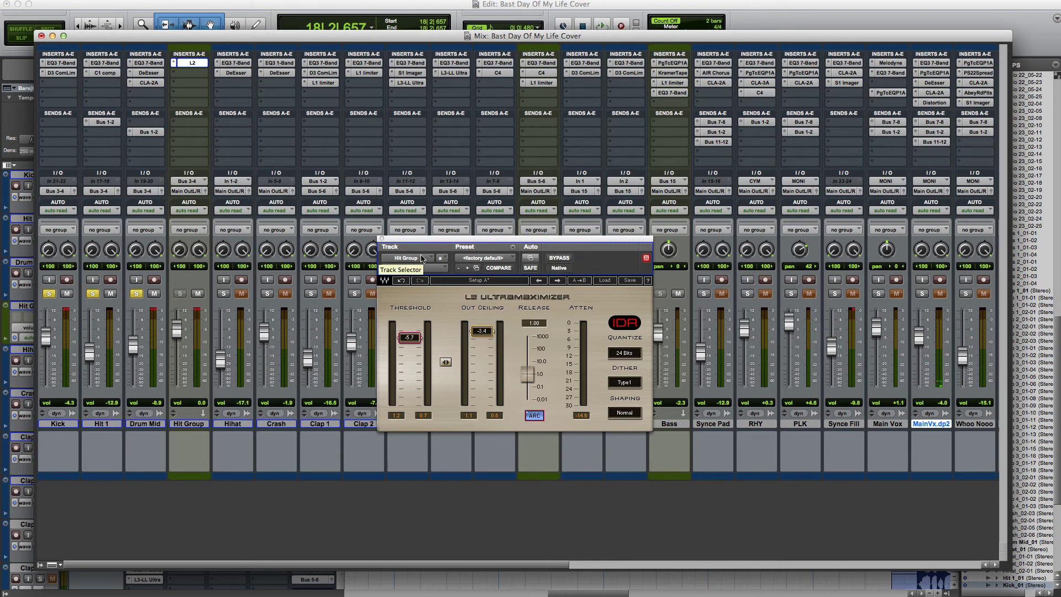
Step: Audition the soloed drums with the Hit Group L2 bypassed, and clear the clip indicator on the Hit Group meter
{"action": "left_click", "coordinate": [559, 258]}
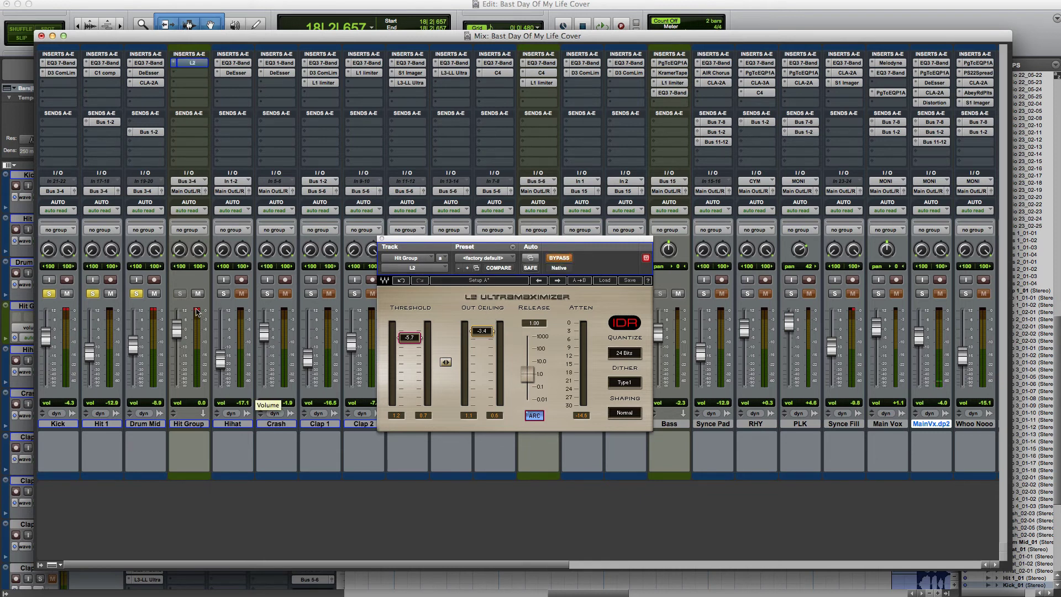
{"action": "key", "text": "space"}
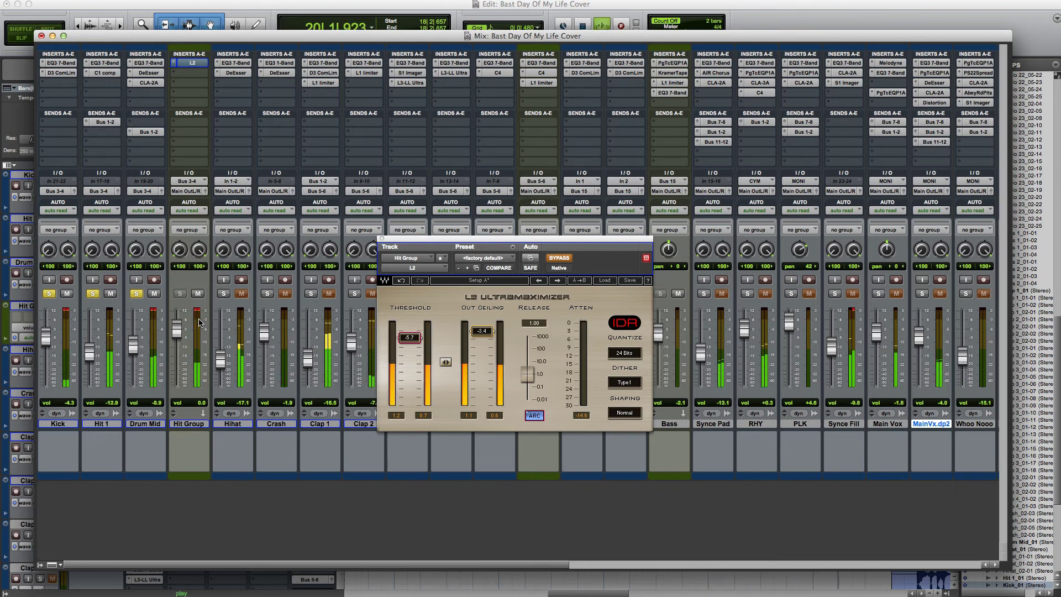
{"action": "key", "text": "space"}
{"action": "left_click", "coordinate": [198, 315]}
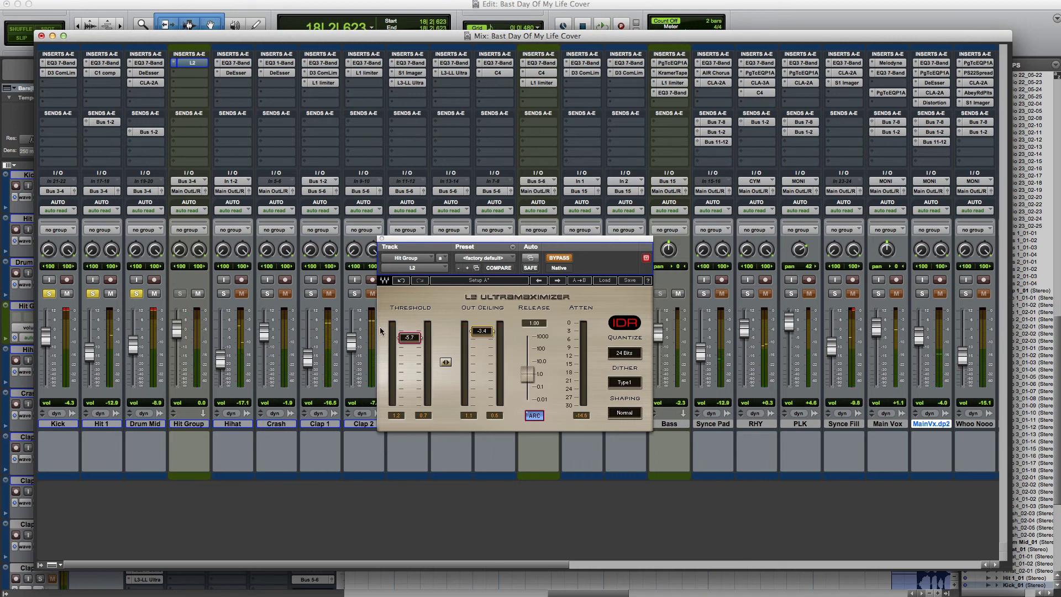
Step: Re-engage the Hit Group L2 and replay the soloed drums through it
{"action": "left_click", "coordinate": [559, 258]}
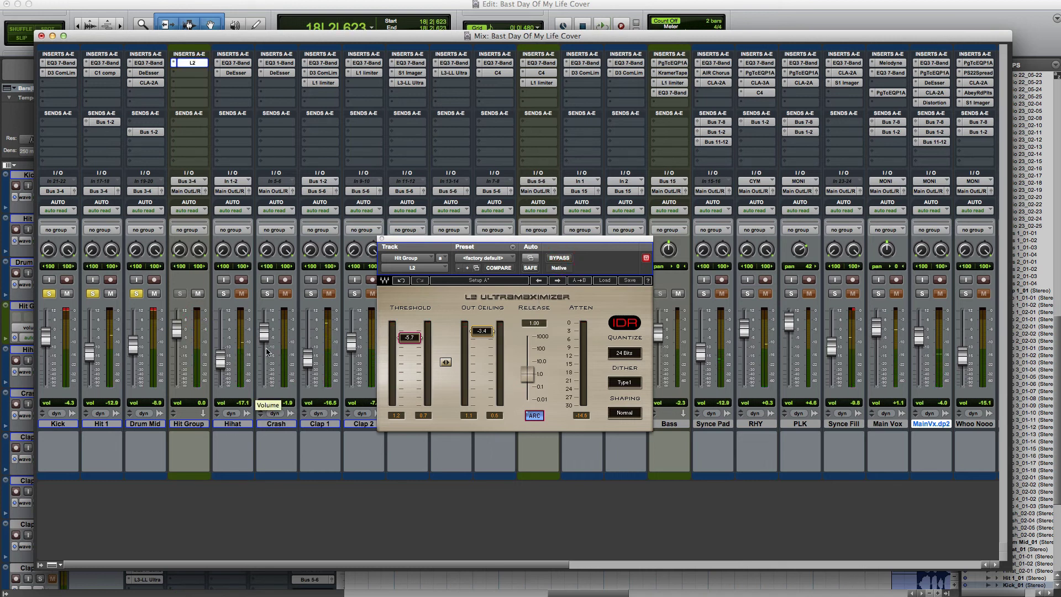
{"action": "key", "text": "space"}
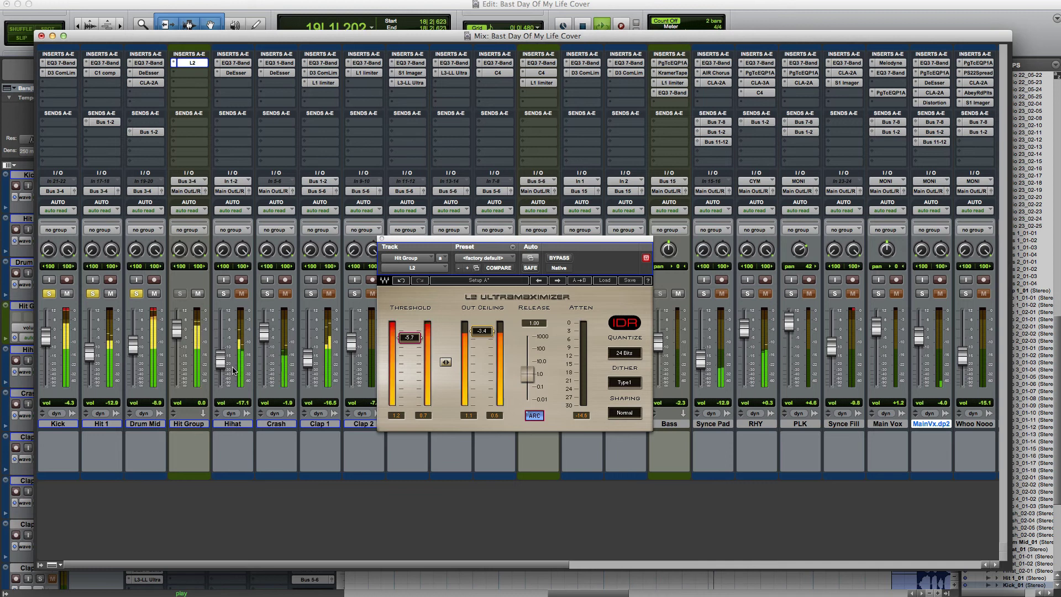
{"action": "key", "text": "space"}
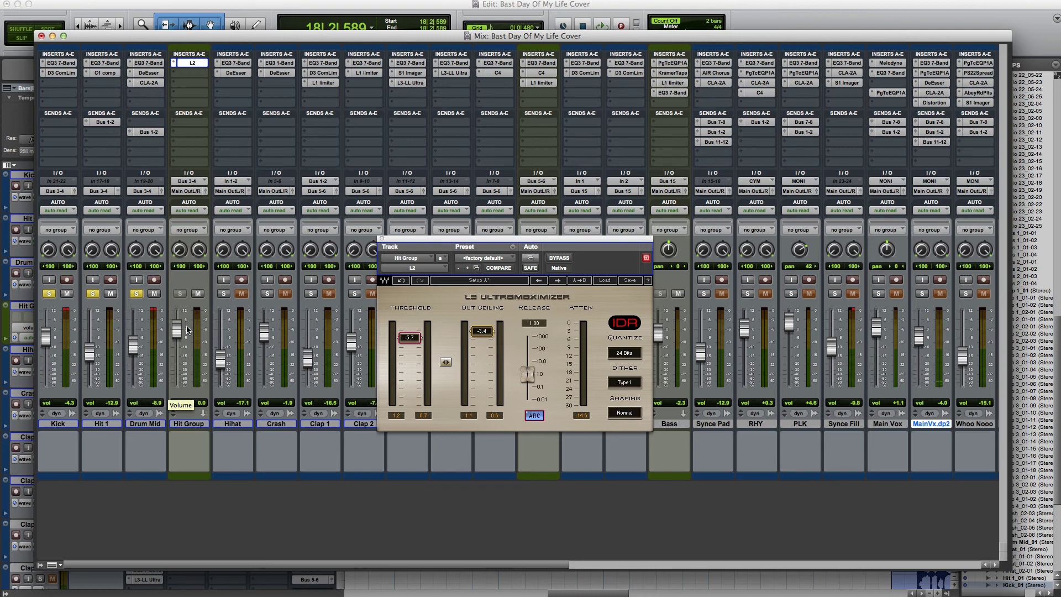
{"action": "key", "text": "space"}
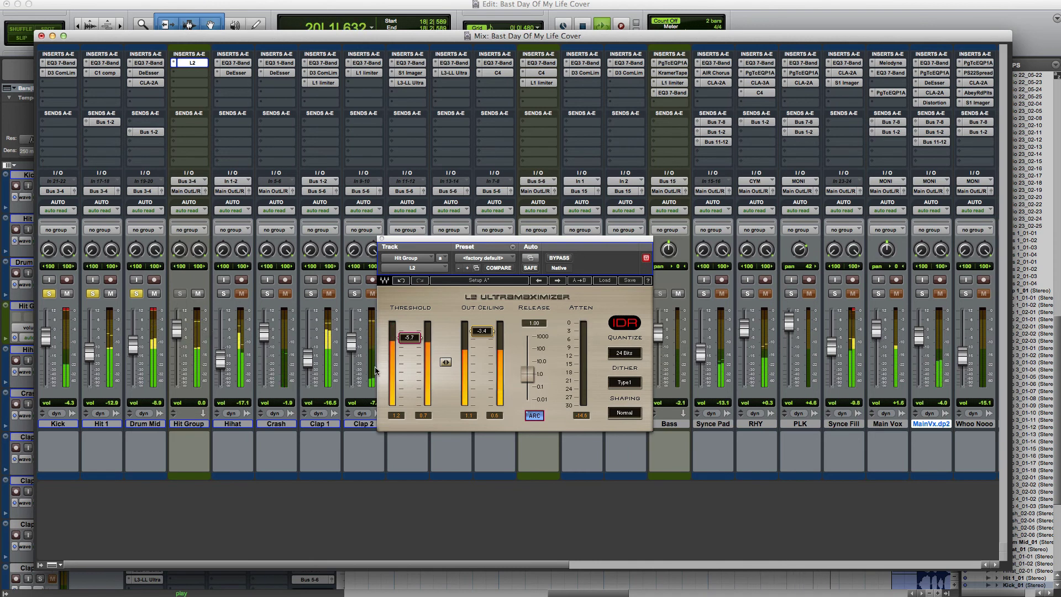
Step: Close the L2 limiter, stop playback and close the Mix window to return to the Edit window
{"action": "left_click", "coordinate": [381, 238]}
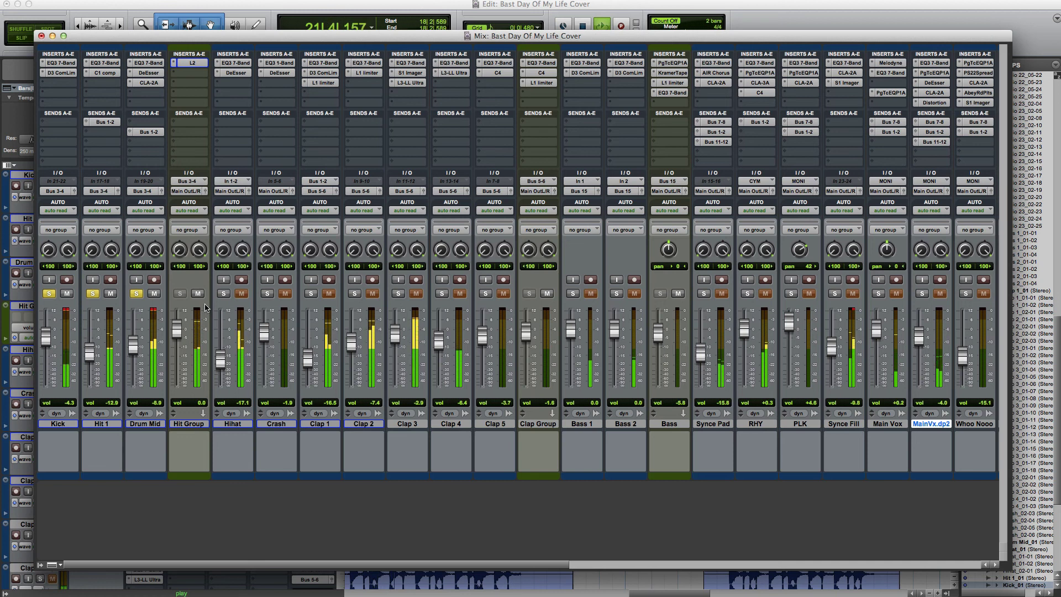
{"action": "key", "text": "space"}
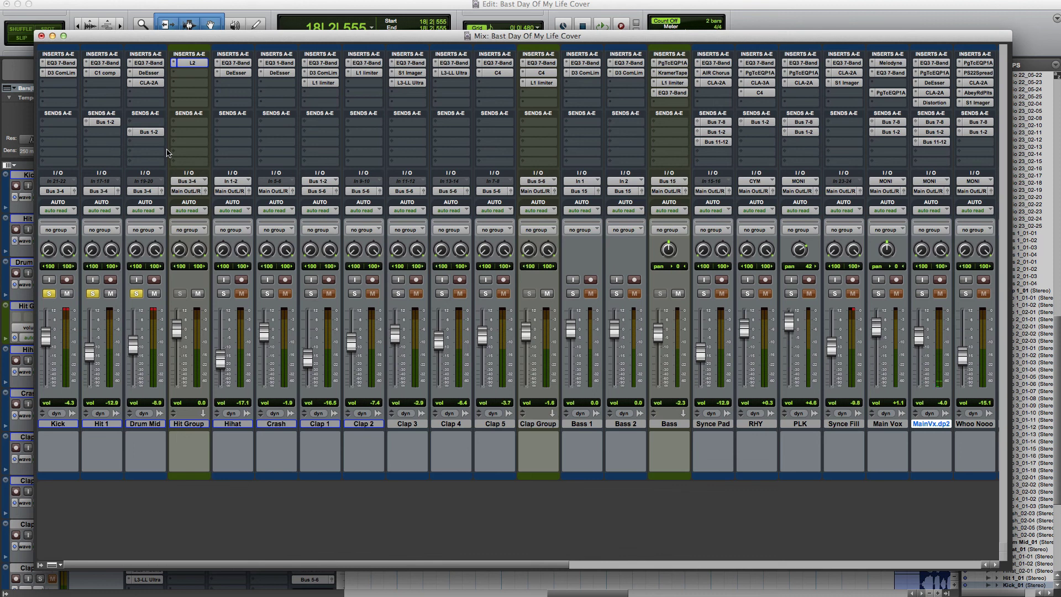
{"action": "left_click", "coordinate": [41, 36]}
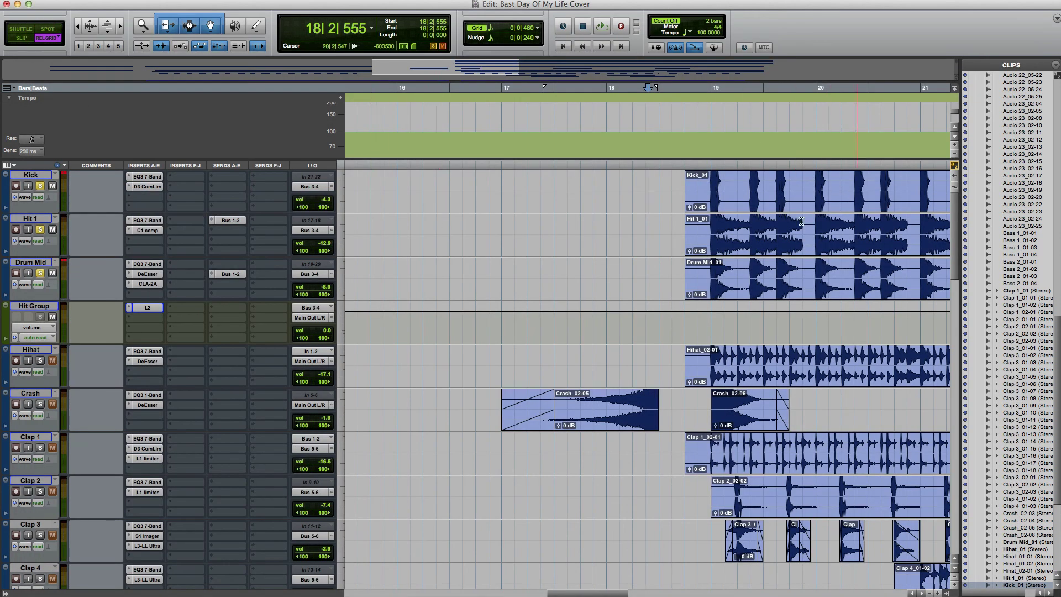